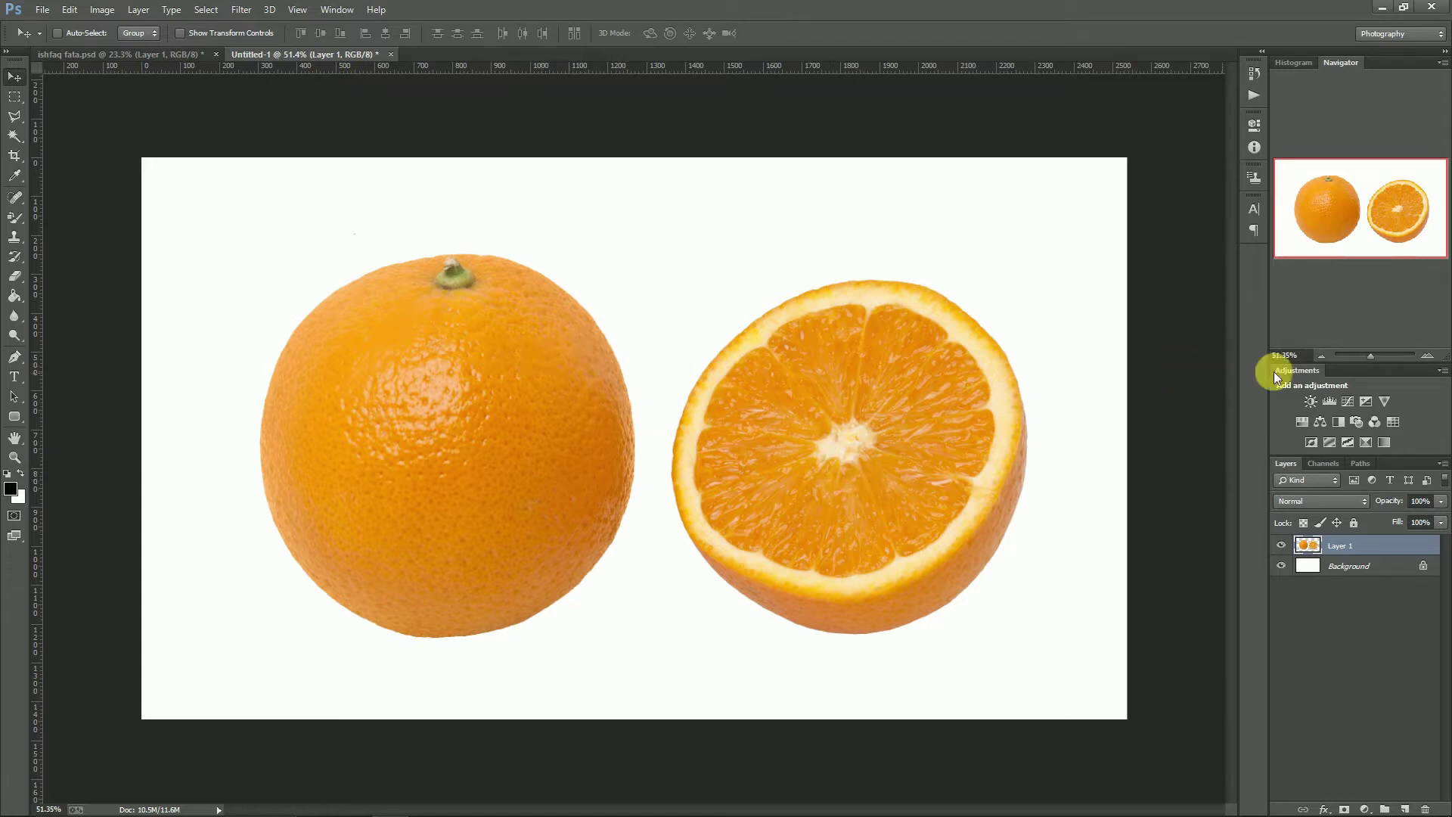
- Set the two-orange photo's zoom to 50% in the status bar field
left_click(1323, 356)
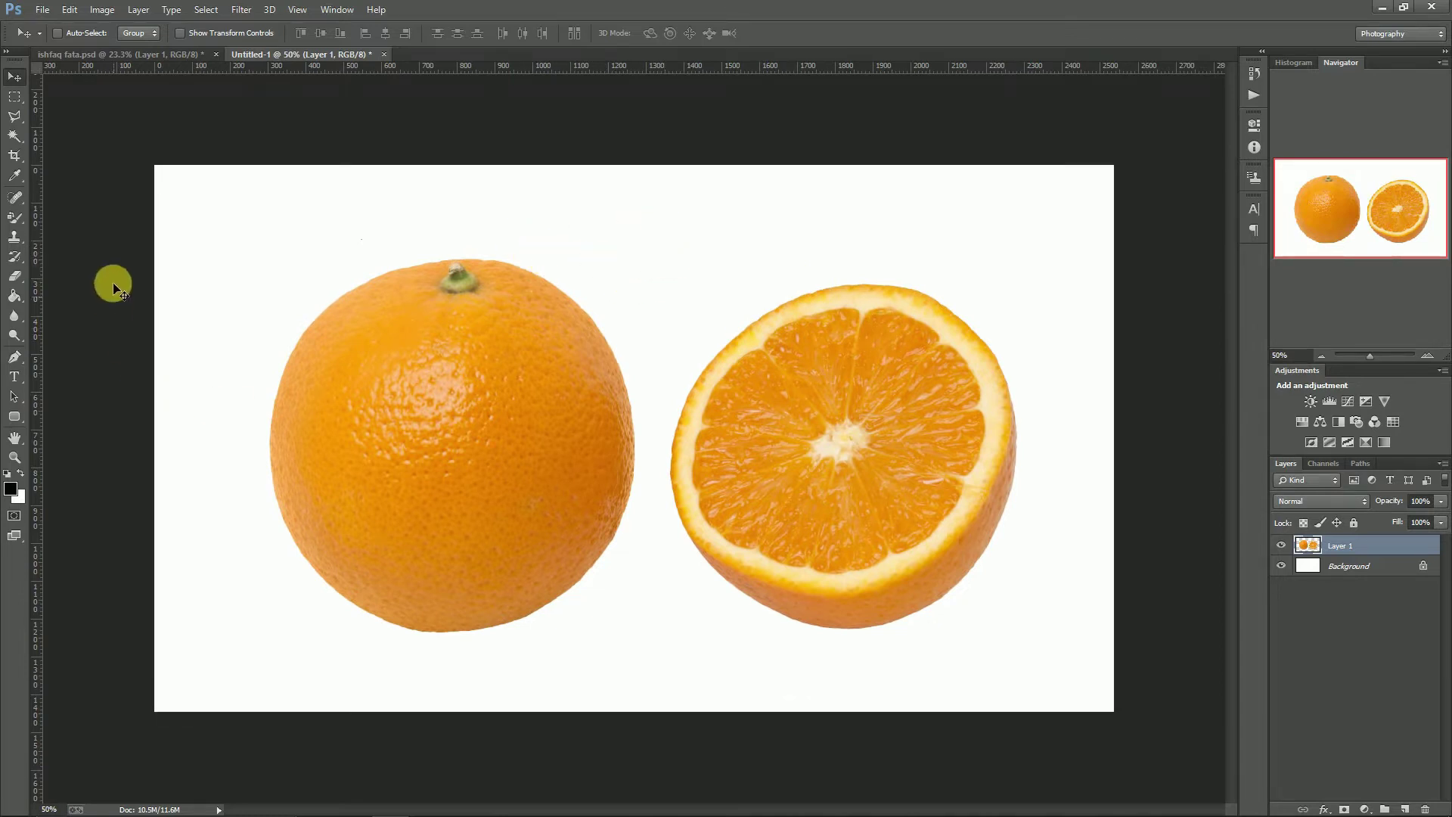
- Switch to the Brush Tool and set a soft 107 px brush size
right_click(14, 214)
left_click(47, 212)
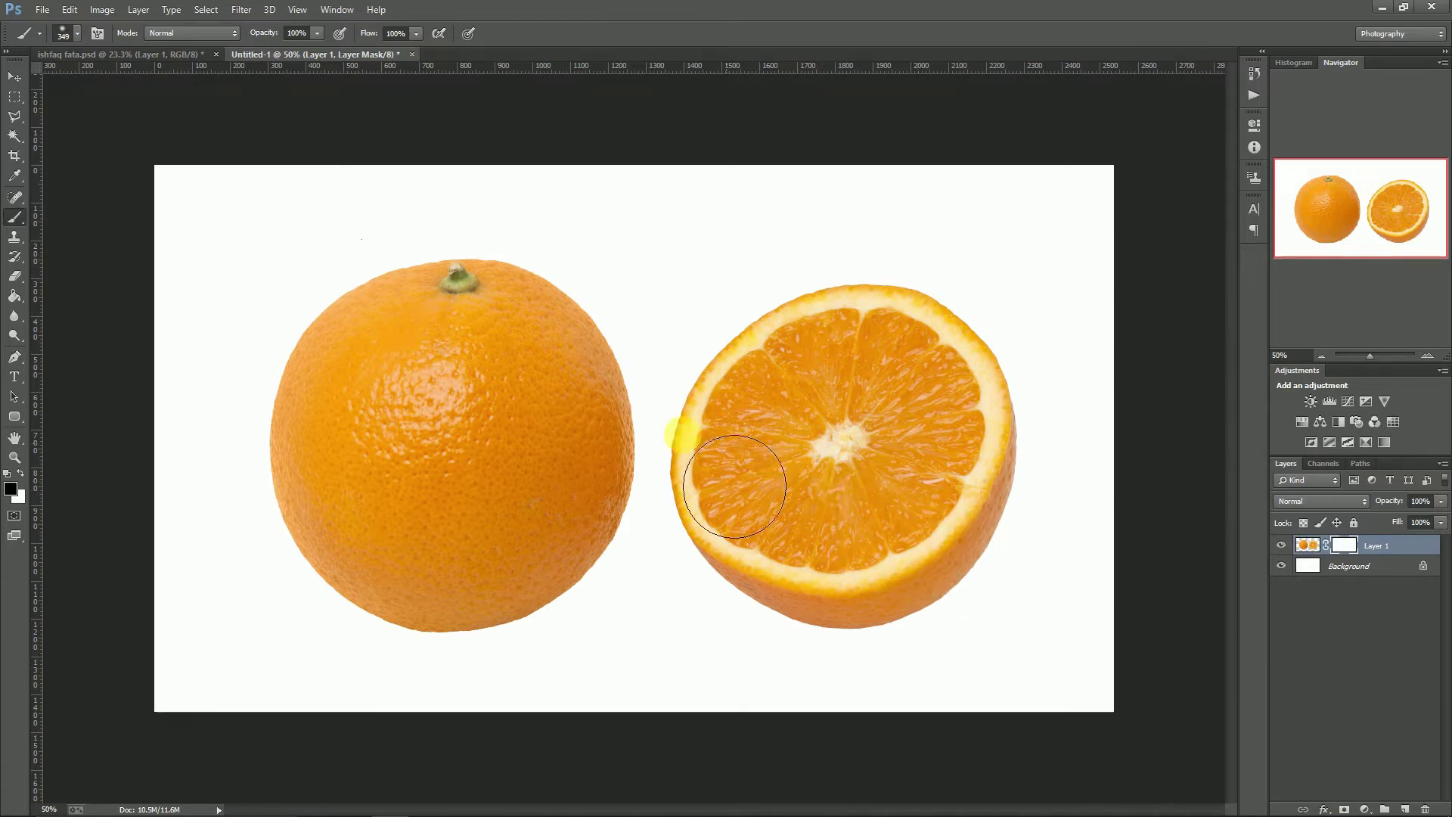
right_click(681, 434)
left_click_drag(791, 451, 755, 451)
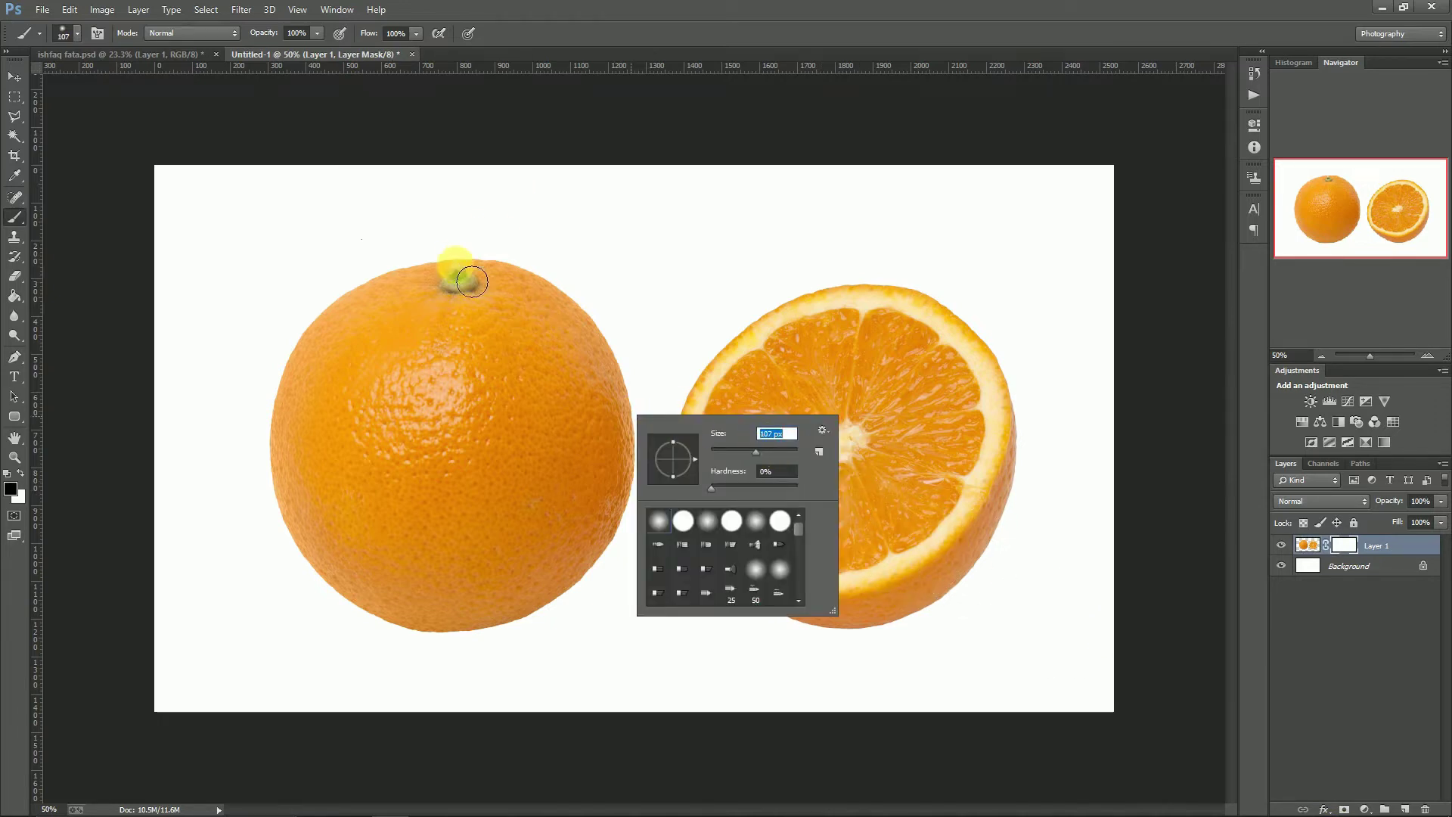
- Try painting on a Layer 1 mask, undo the streaks, then remove the mask
mouse_move(472, 281)
left_mouse_down()
mouse_move(379, 324)
mouse_move(347, 389)
mouse_move(378, 331)
mouse_move(311, 389)
mouse_move(351, 393)
mouse_move(275, 547)
mouse_move(317, 606)
mouse_move(340, 518)
mouse_move(435, 322)
mouse_move(505, 278)
mouse_move(421, 282)
mouse_move(403, 330)
left_mouse_up()
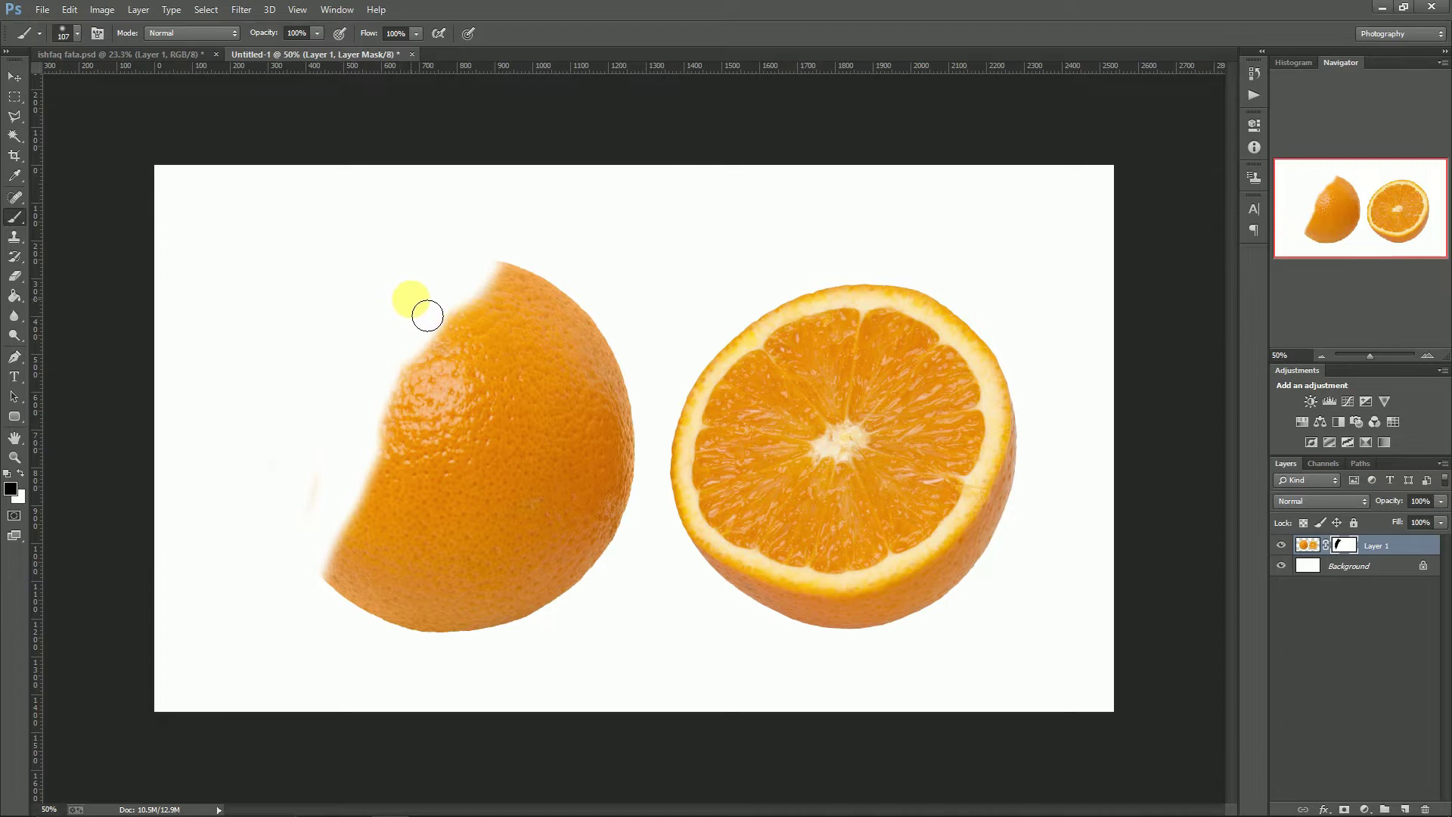
left_click(841, 454)
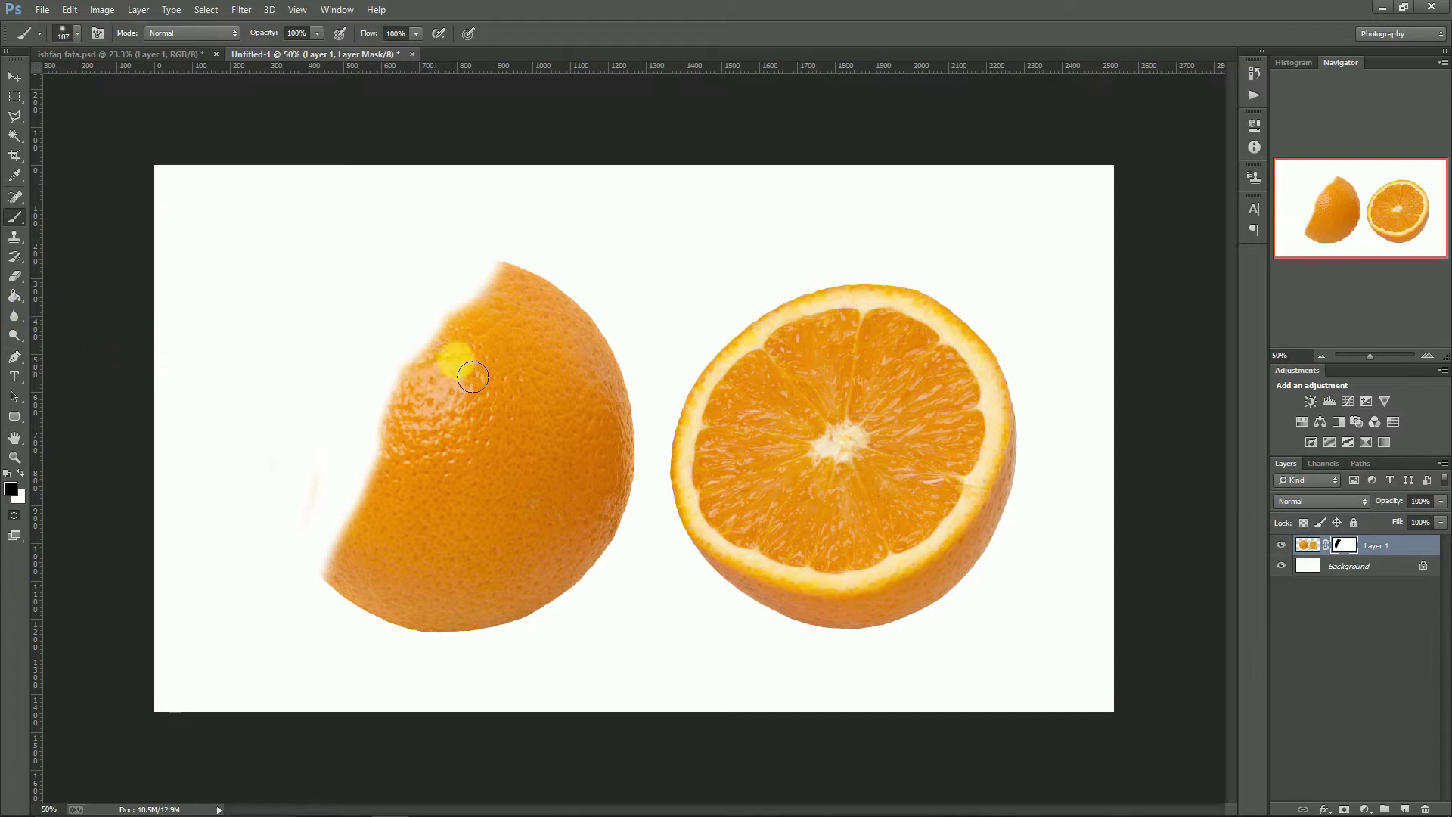
left_click_drag(454, 346, 478, 386)
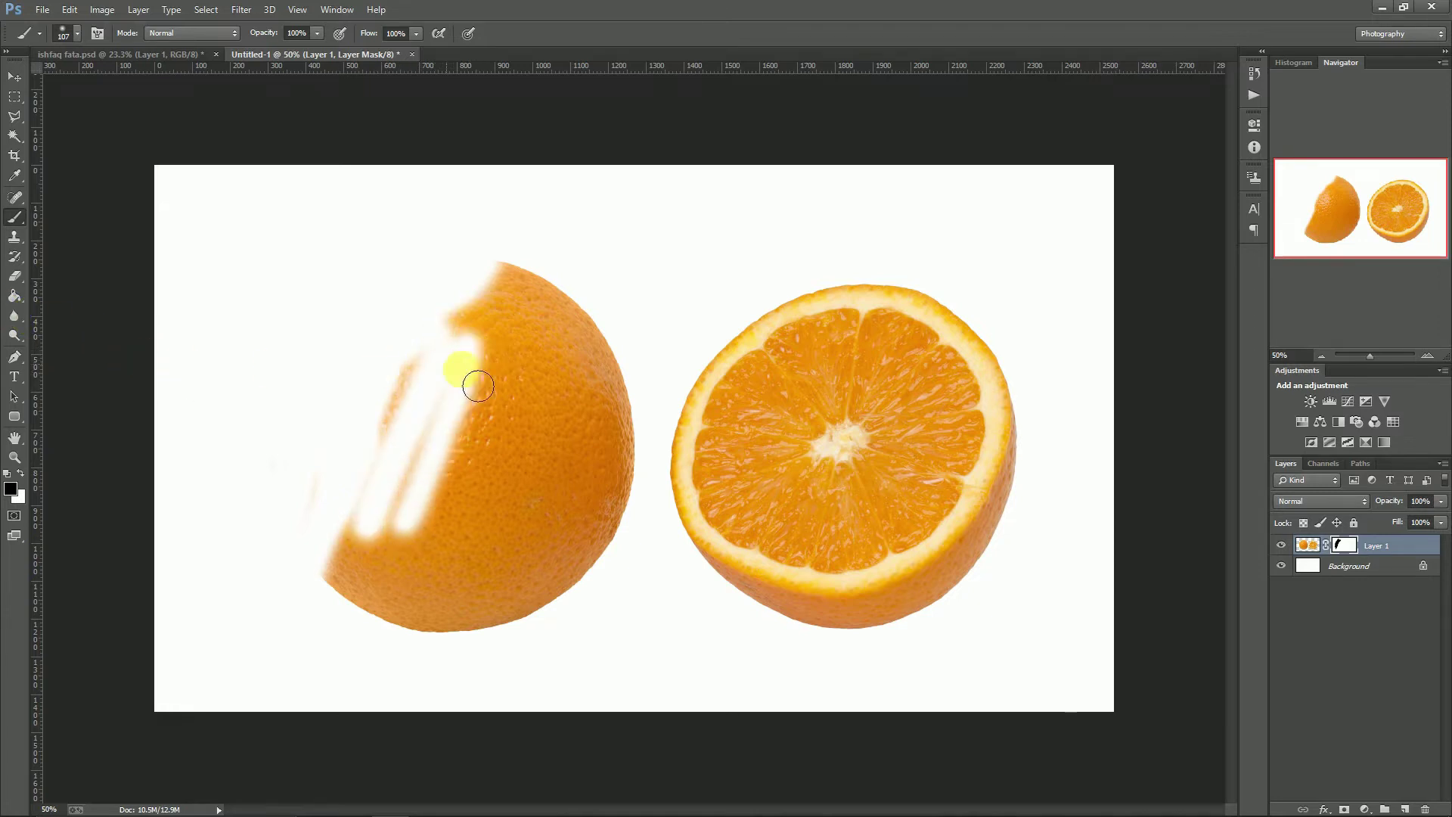
key("ctrl+z")
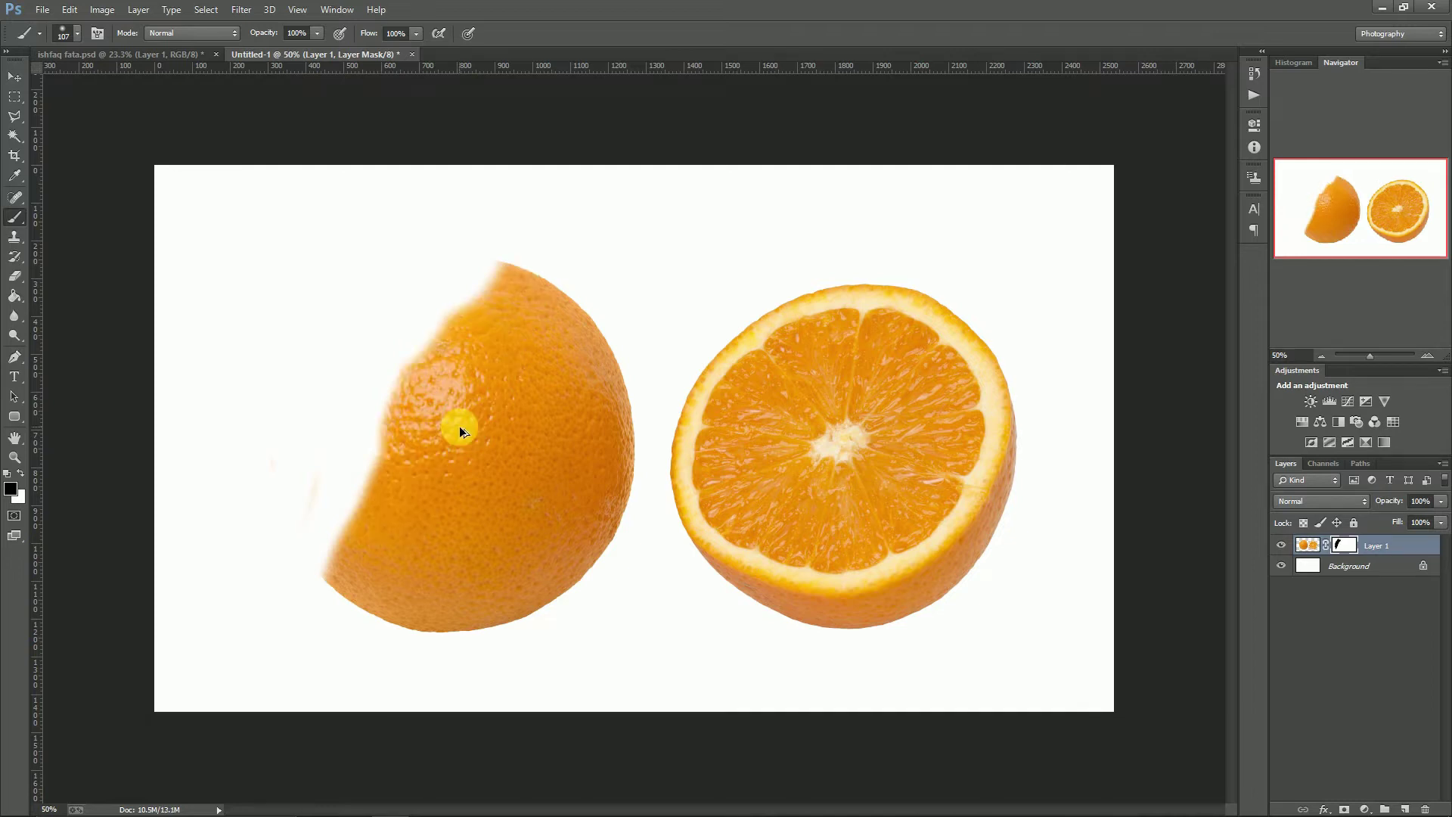
key("ctrl+alt+z")
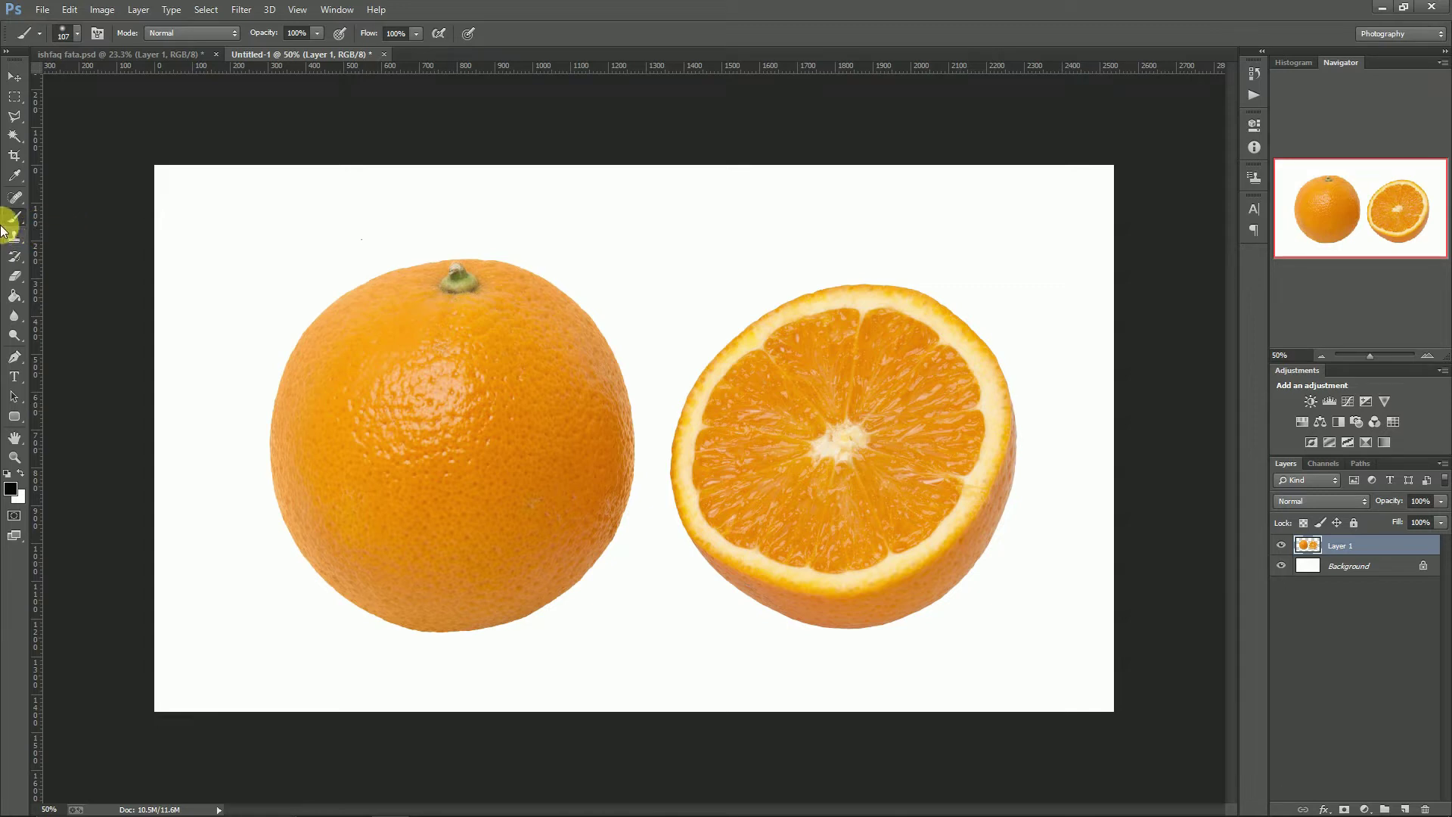
- Test a black brush scribble across the whole orange, then undo it
right_click(12, 227)
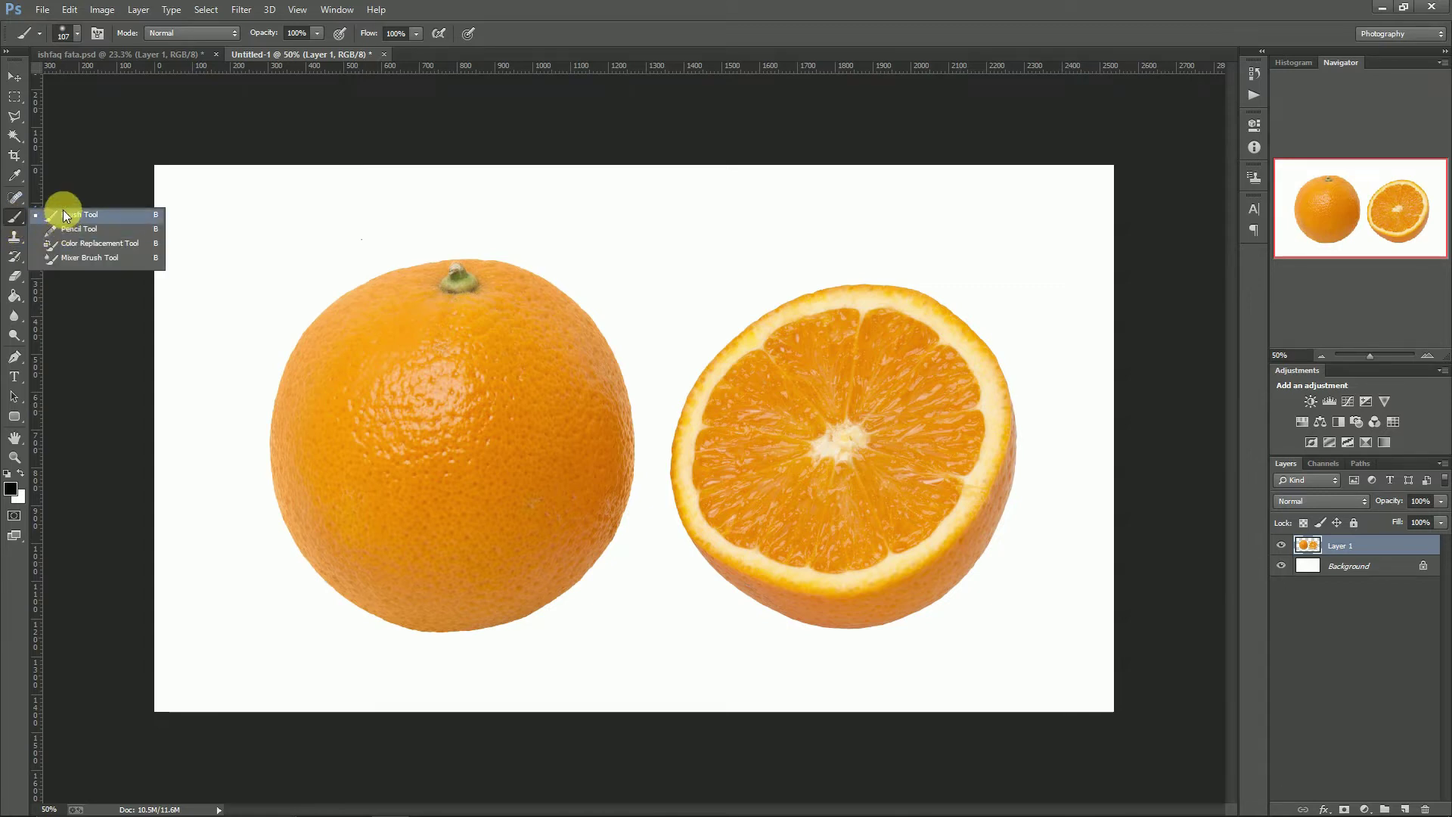
left_click(62, 212)
mouse_move(450, 317)
left_mouse_down()
mouse_move(389, 444)
mouse_move(577, 396)
mouse_move(348, 303)
mouse_move(379, 379)
left_mouse_up()
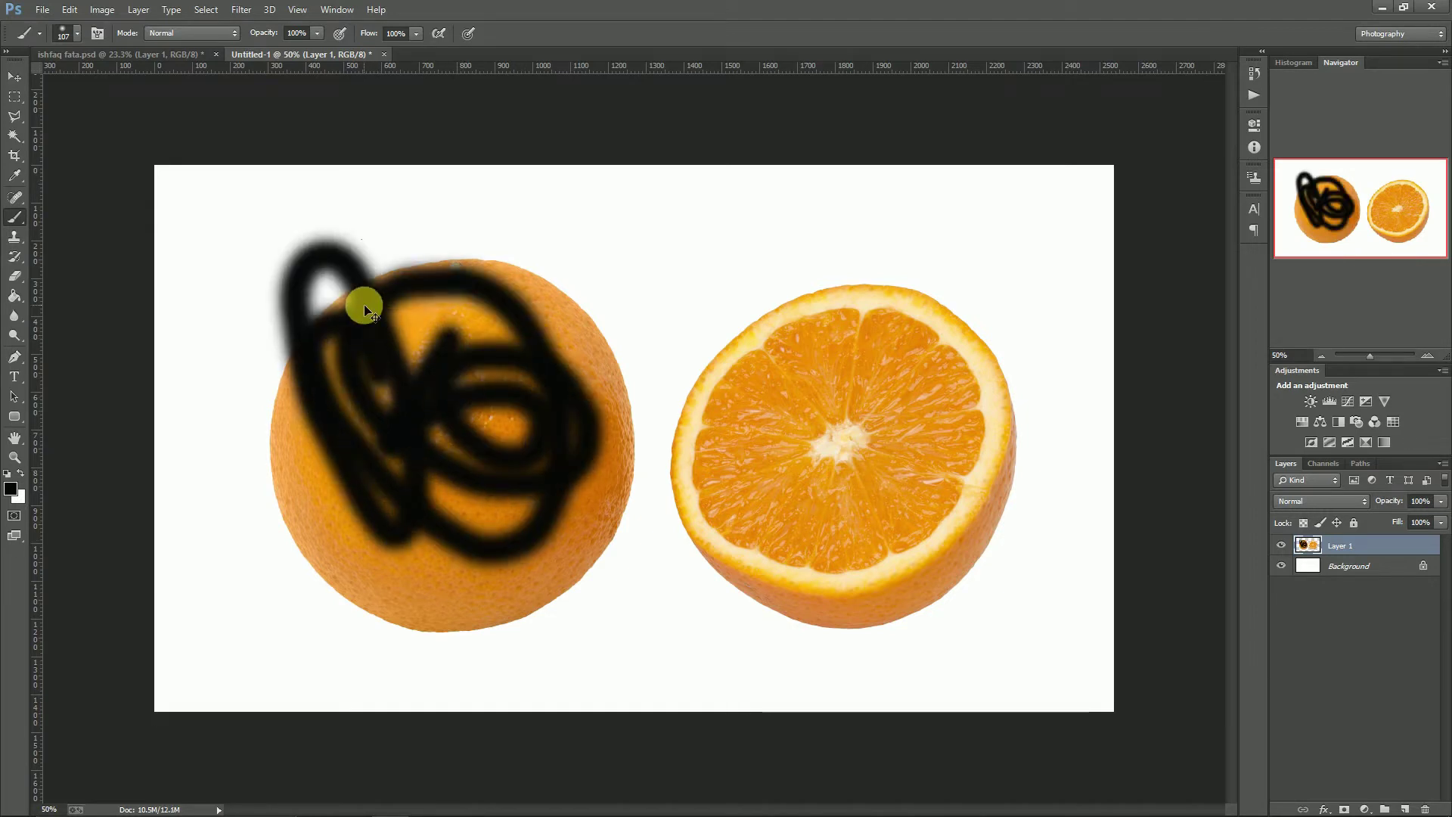
key("ctrl+z")
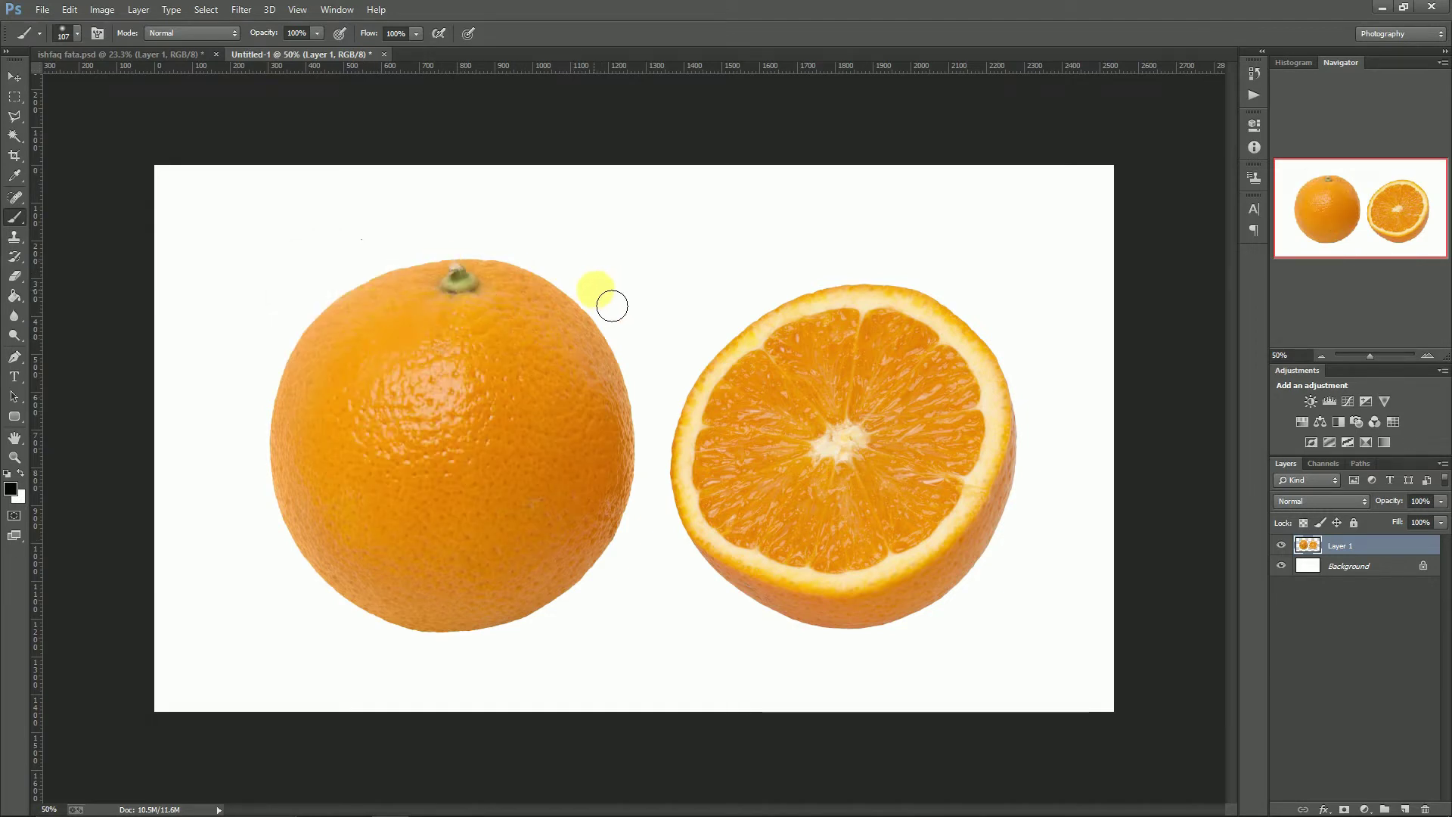
- Enlarge the brush to 244 px, test and undo a soft black stroke
right_click(594, 348)
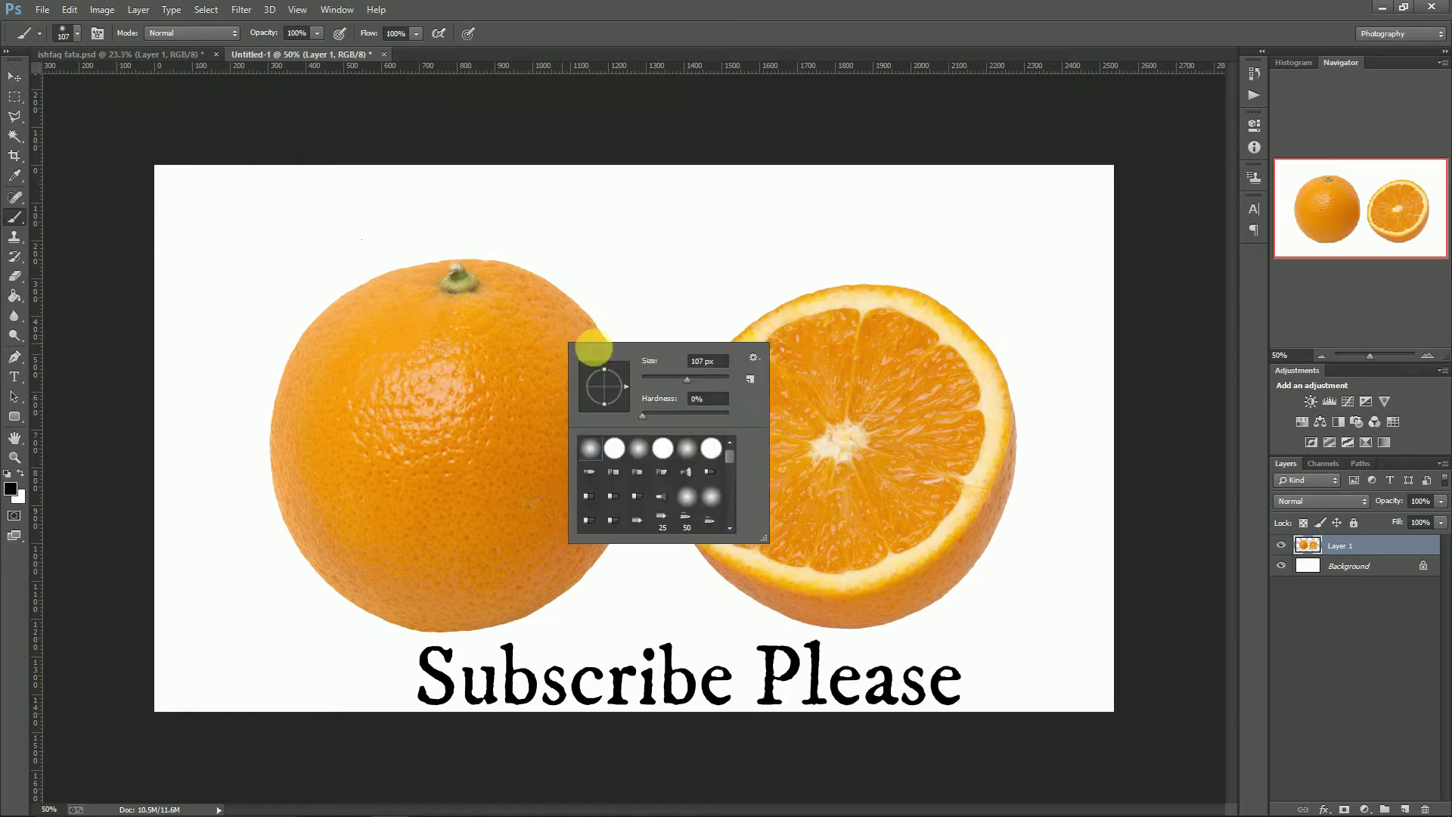
left_click_drag(687, 379, 699, 379)
mouse_move(416, 333)
left_mouse_down()
mouse_move(244, 459)
mouse_move(465, 406)
left_mouse_up()
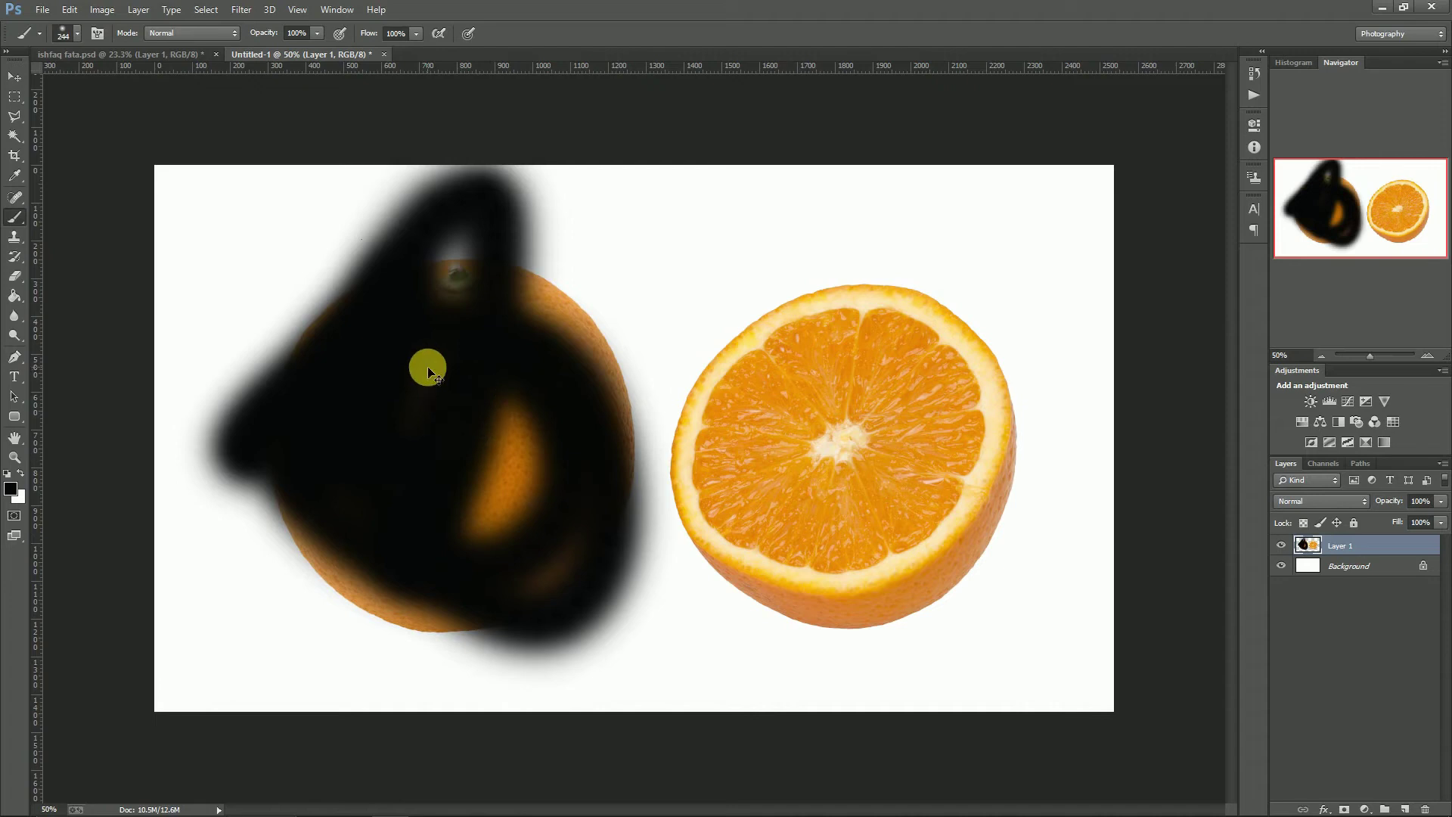
key("ctrl+z")
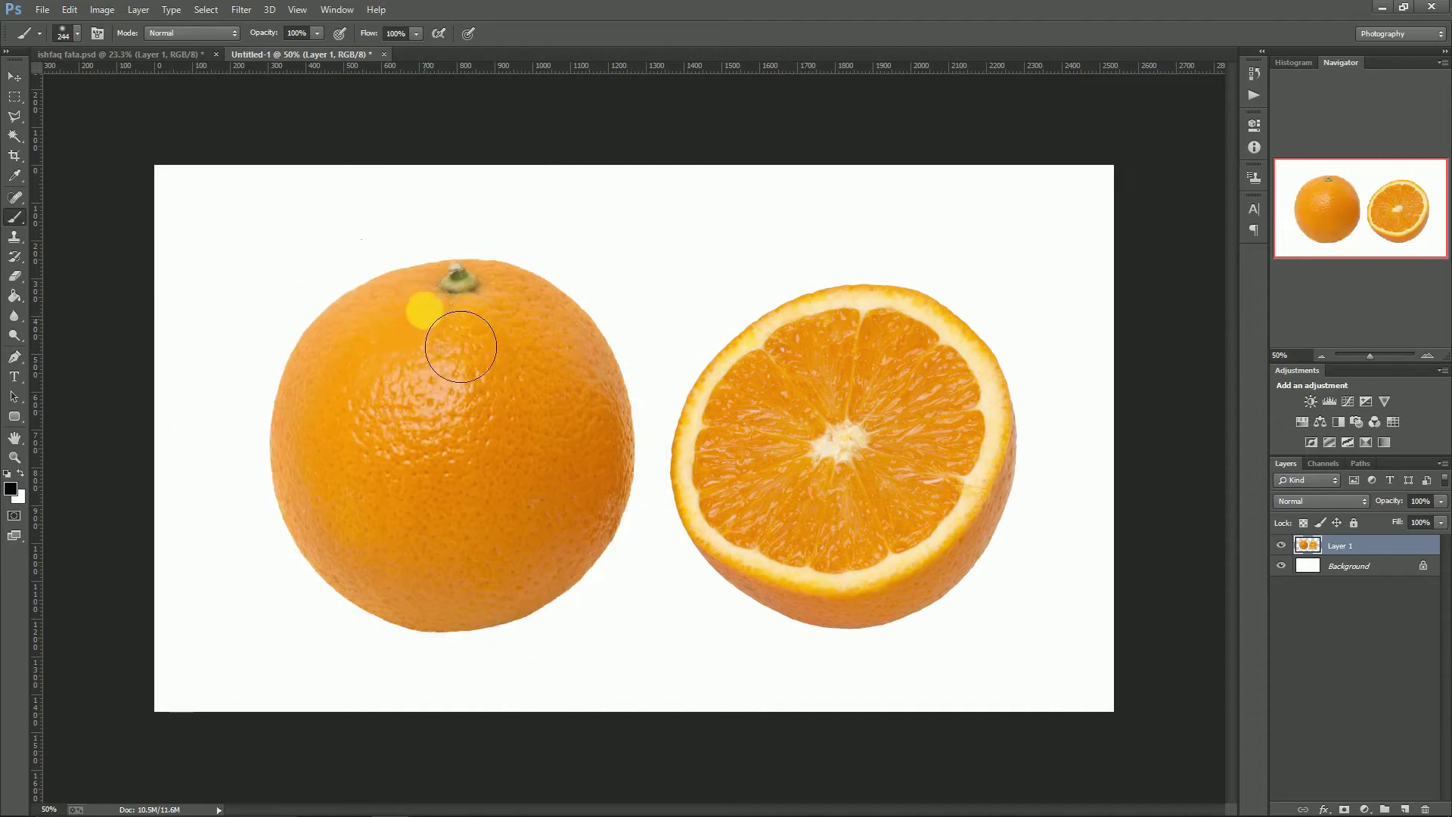
right_click(14, 219)
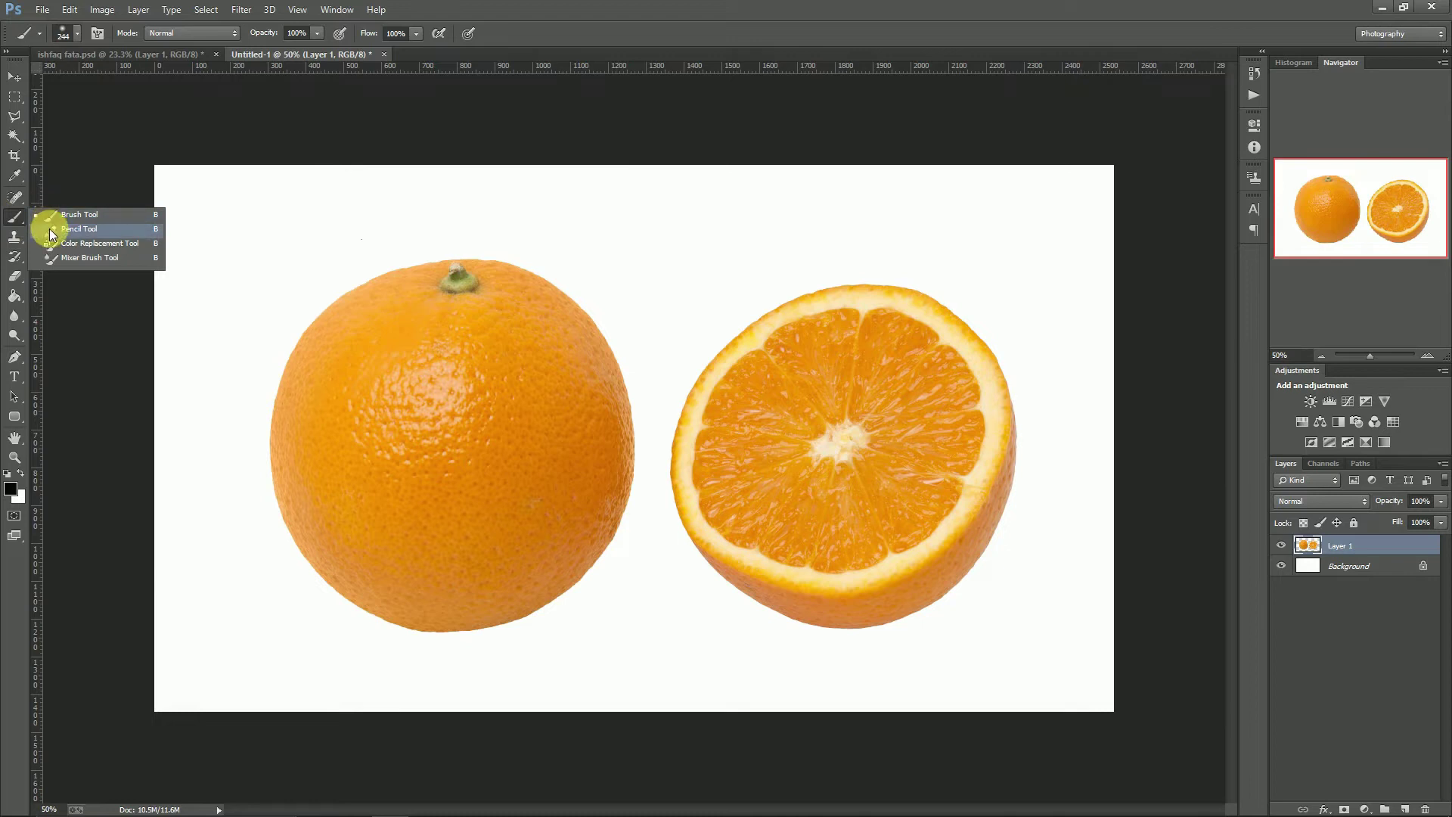
- Hide the orange layer and test a pencil loop on the white Background, undone
left_click(48, 228)
left_click(1375, 564)
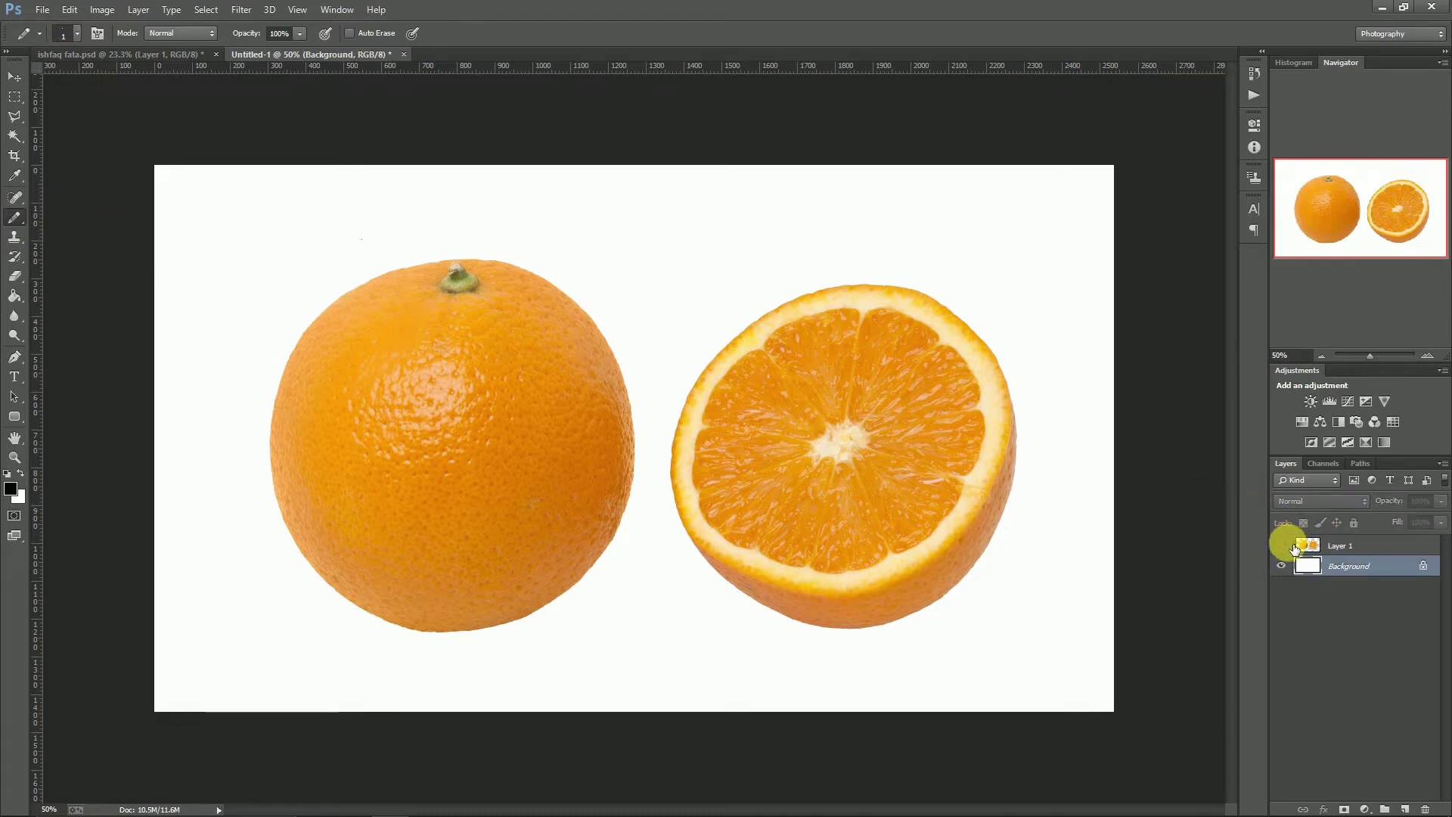
left_click(1280, 545)
mouse_move(540, 312)
left_mouse_down()
mouse_move(642, 508)
mouse_move(490, 368)
left_mouse_up()
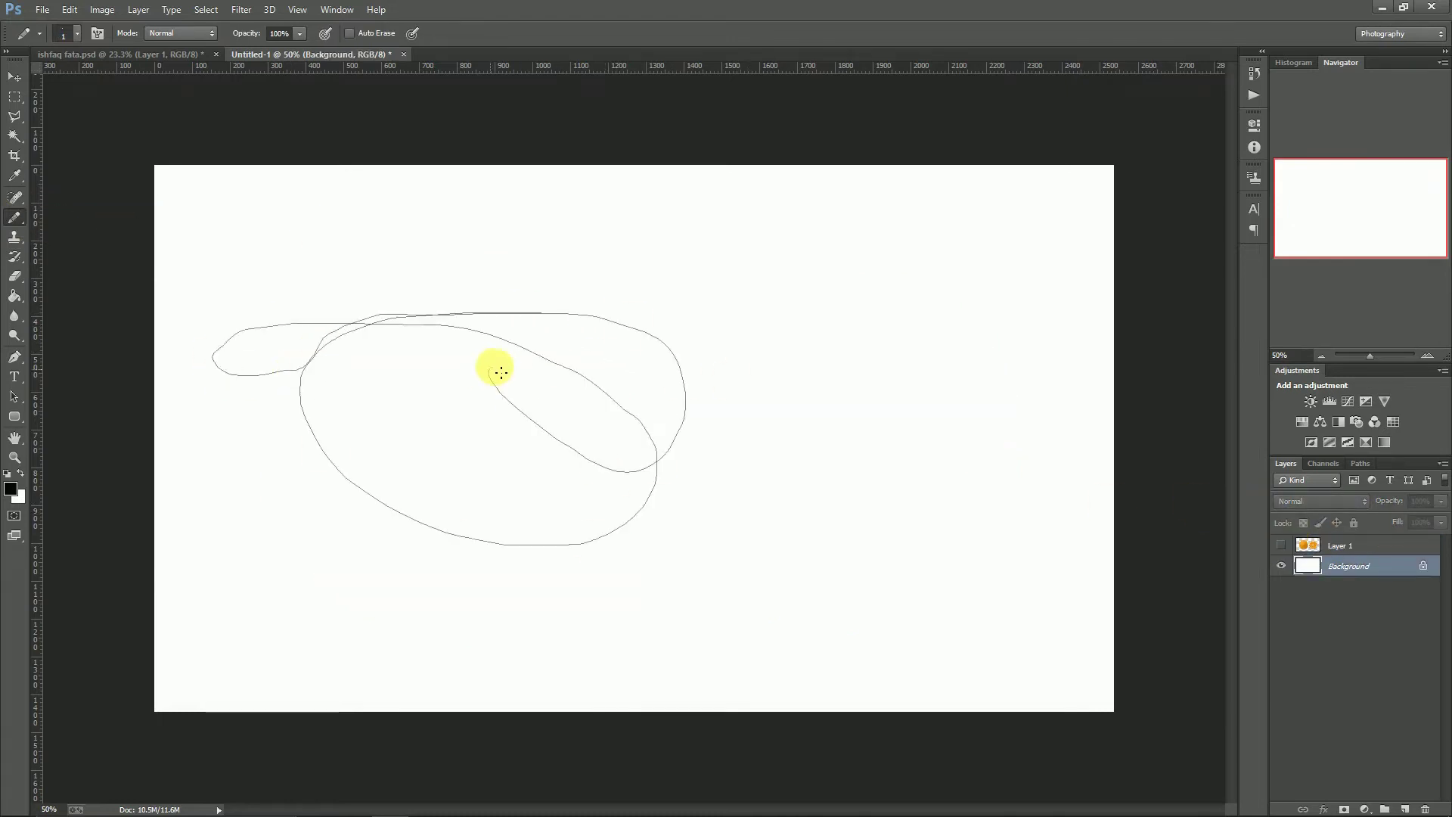
key("ctrl+z")
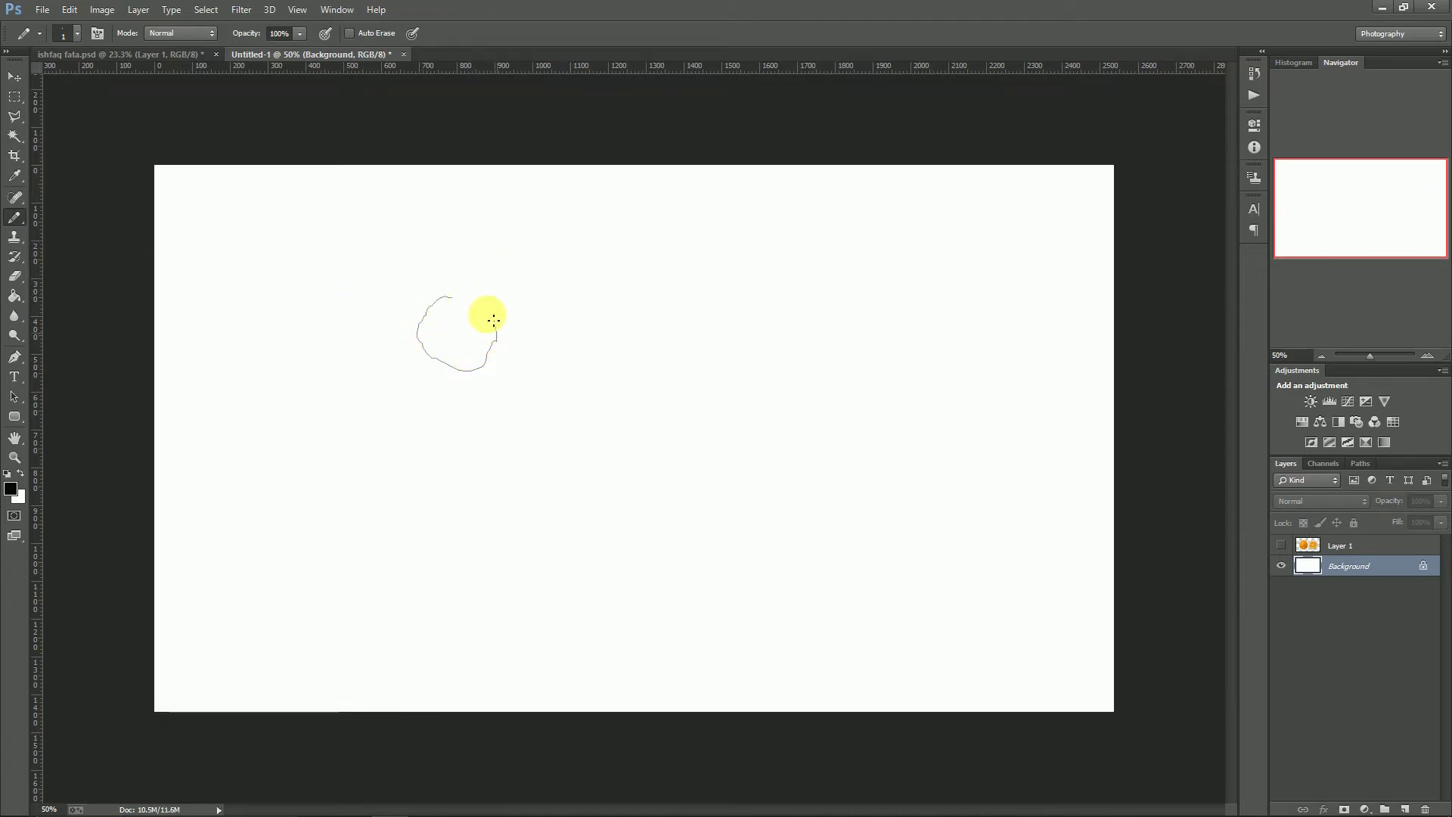
- Draw pencil loops and curves across the blank white Background
left_click_drag(493, 320, 459, 299)
mouse_move(470, 391)
left_mouse_down()
mouse_move(470, 496)
mouse_move(613, 525)
mouse_move(628, 574)
left_mouse_up()
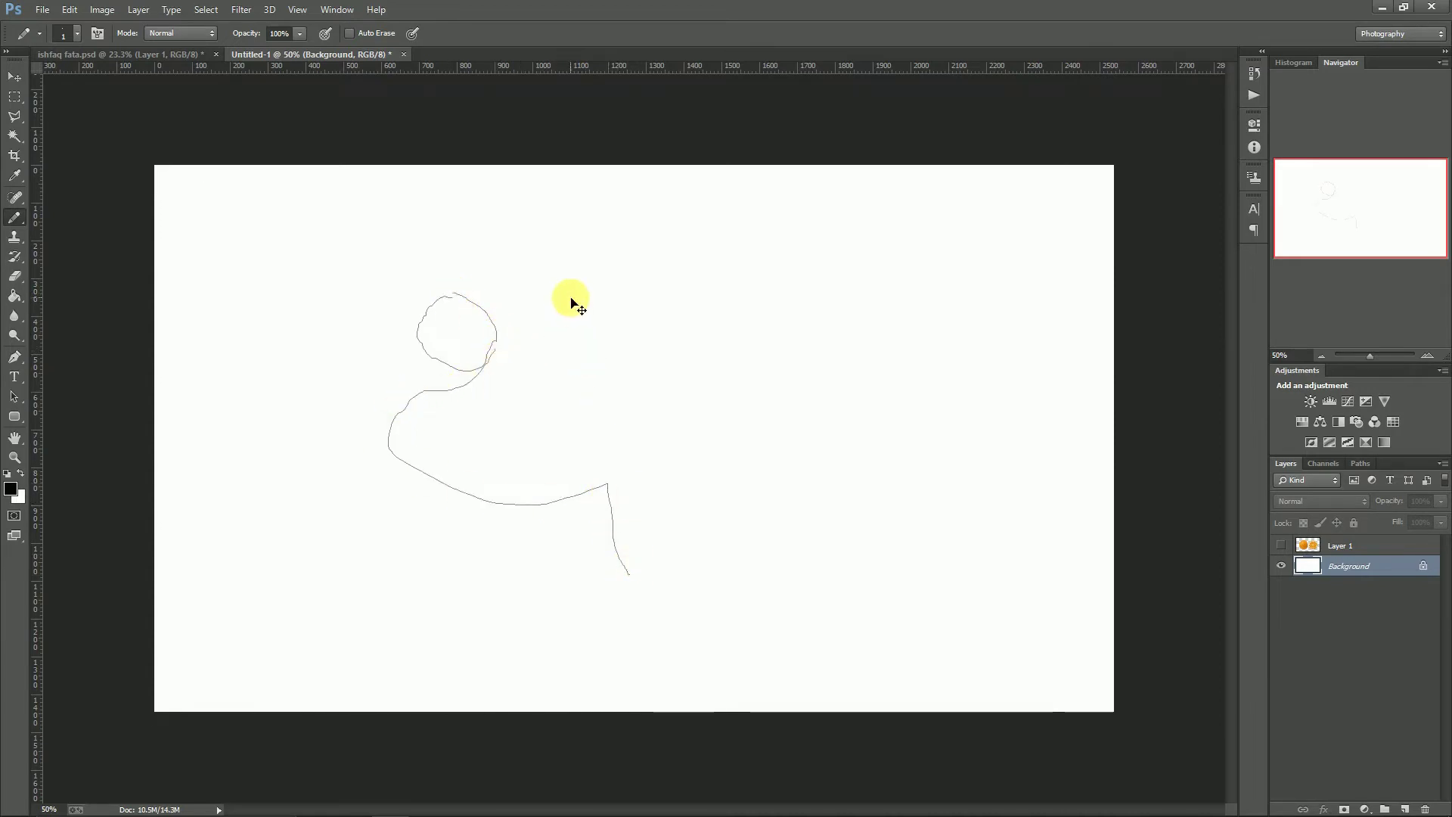
key("ctrl+alt+z")
key("ctrl+alt+z")
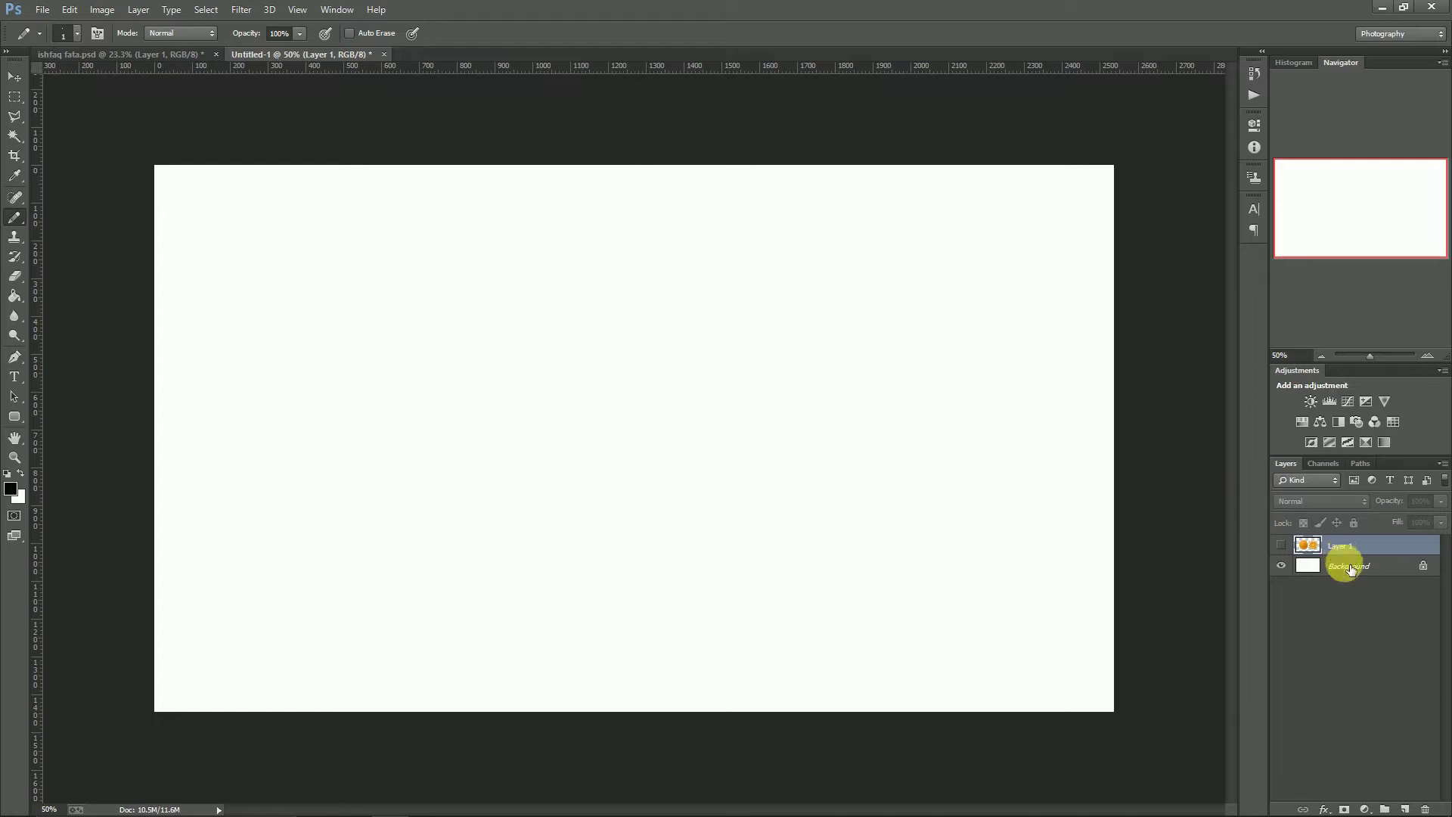
left_click(1350, 567)
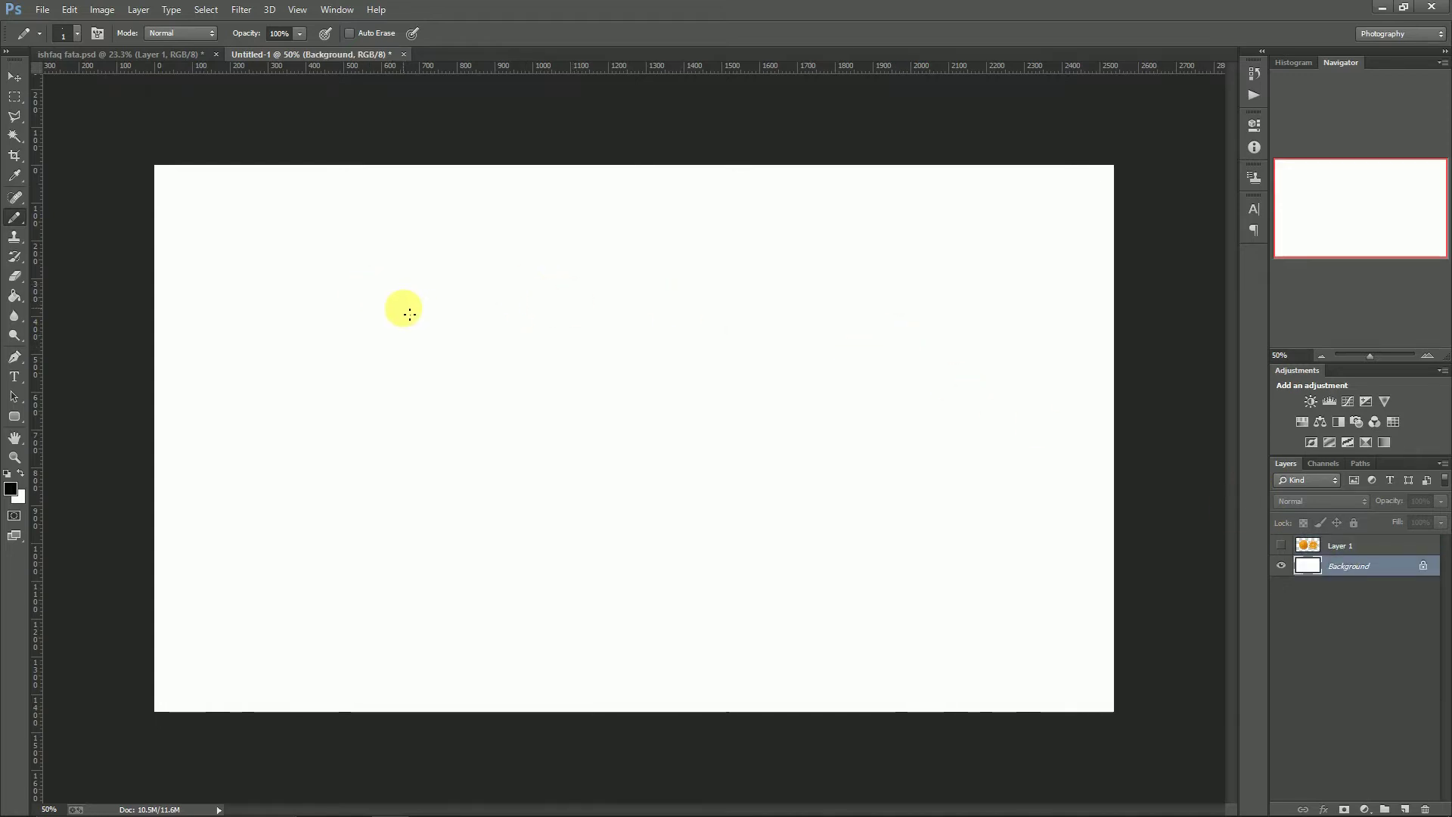
left_click_drag(269, 306, 284, 308)
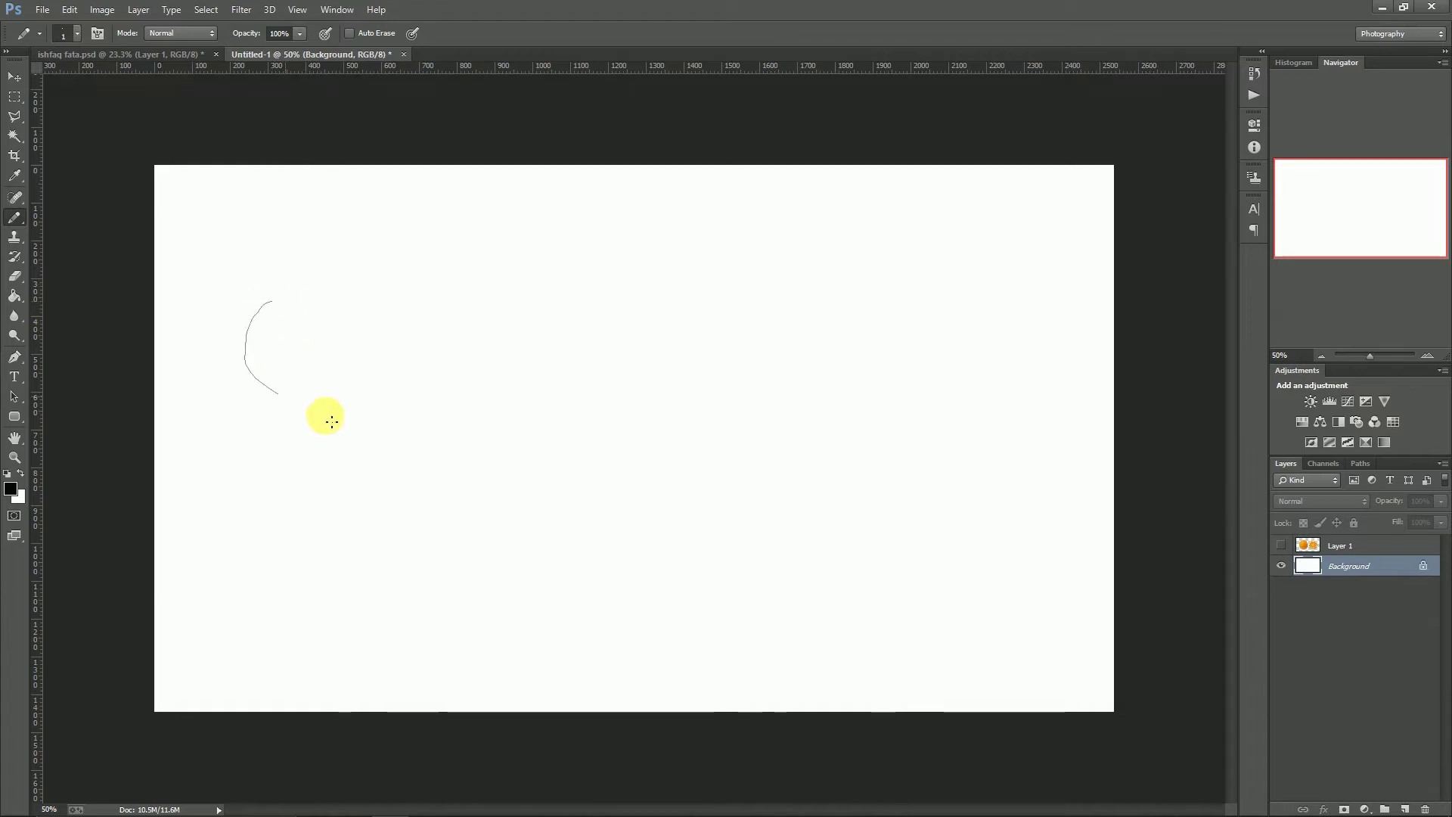
left_click_drag(419, 313, 476, 328)
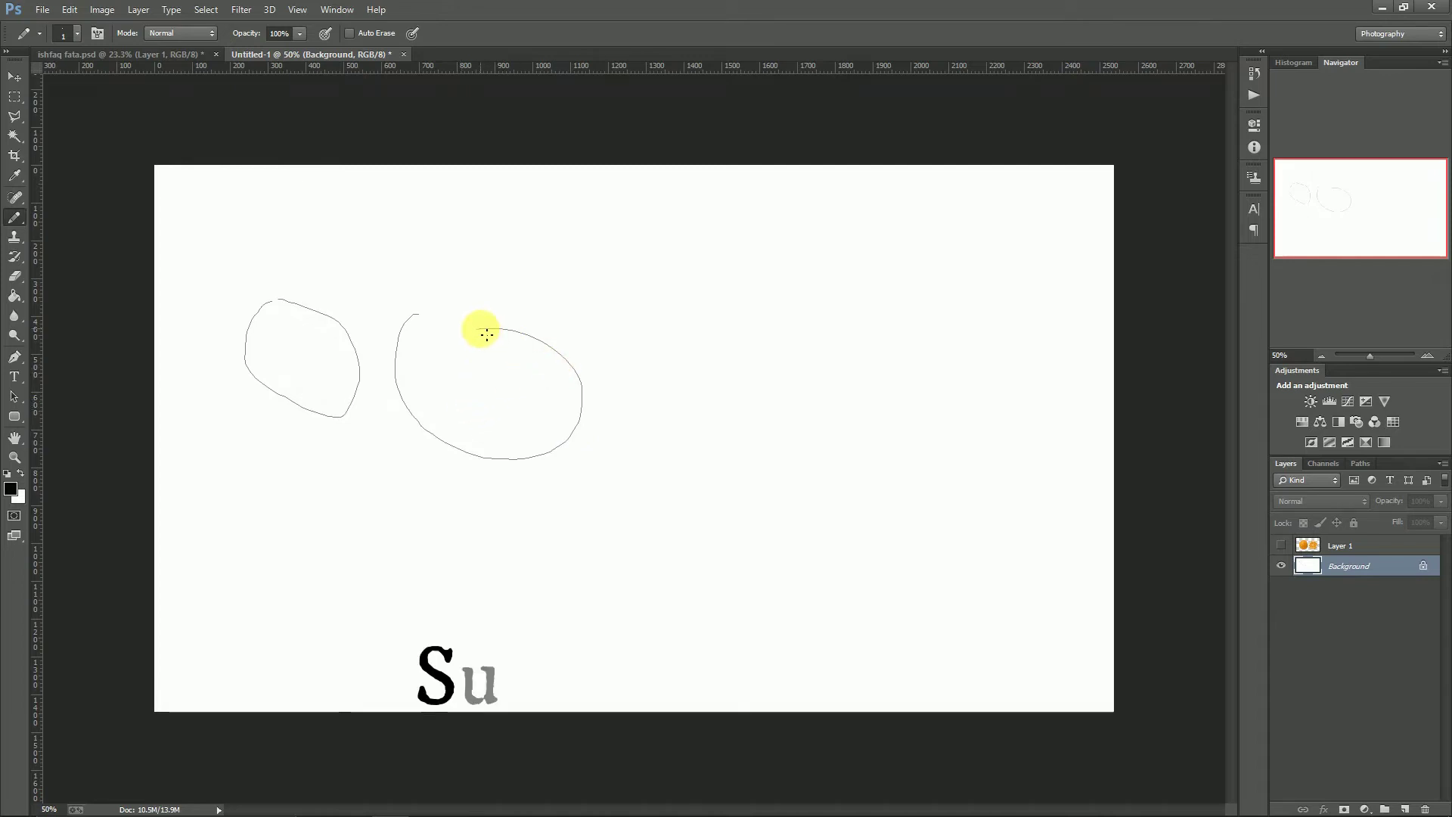
mouse_move(477, 328)
left_mouse_down()
mouse_move(779, 481)
mouse_move(398, 260)
left_mouse_up()
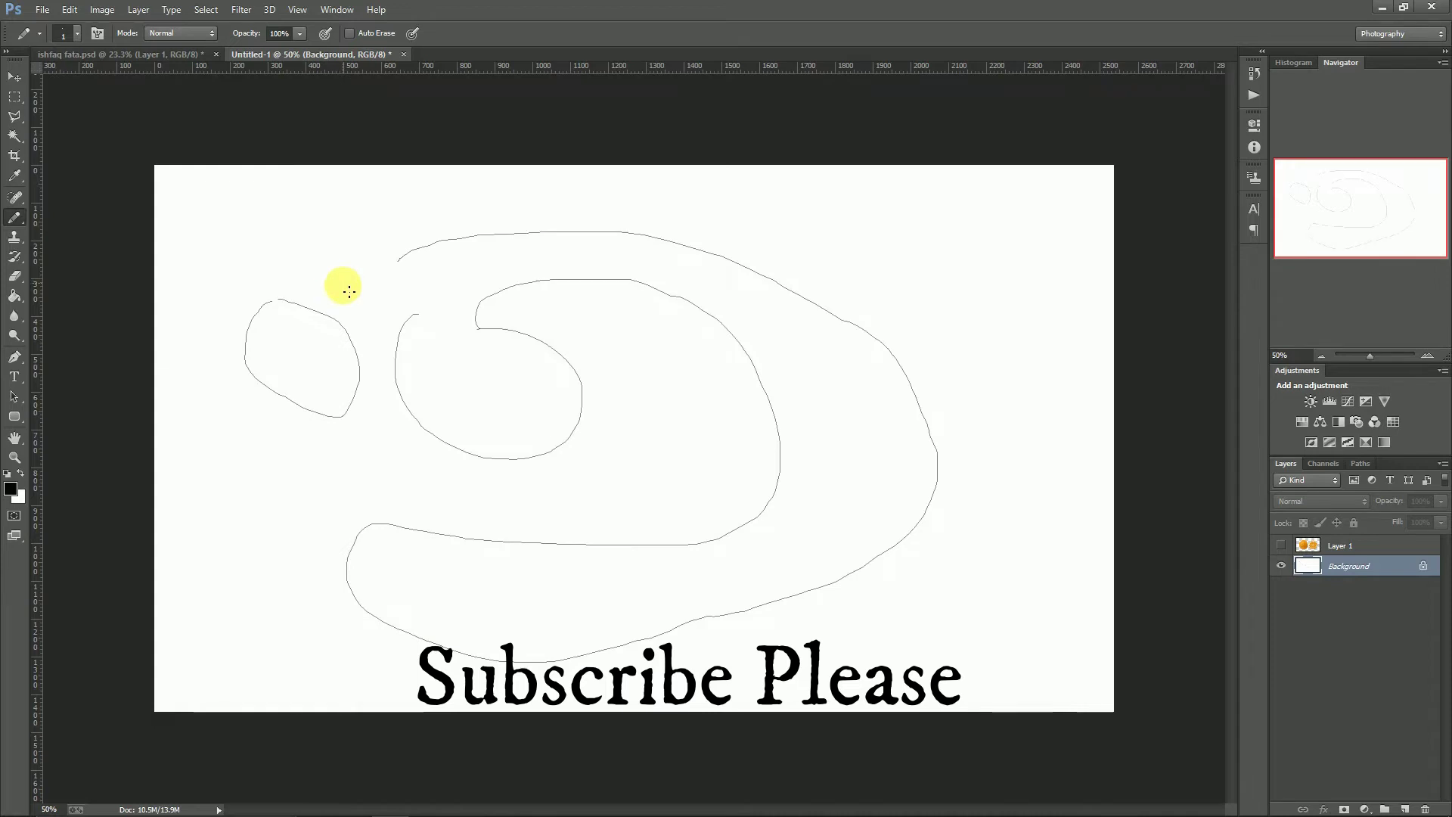
left_click_drag(270, 301, 388, 465)
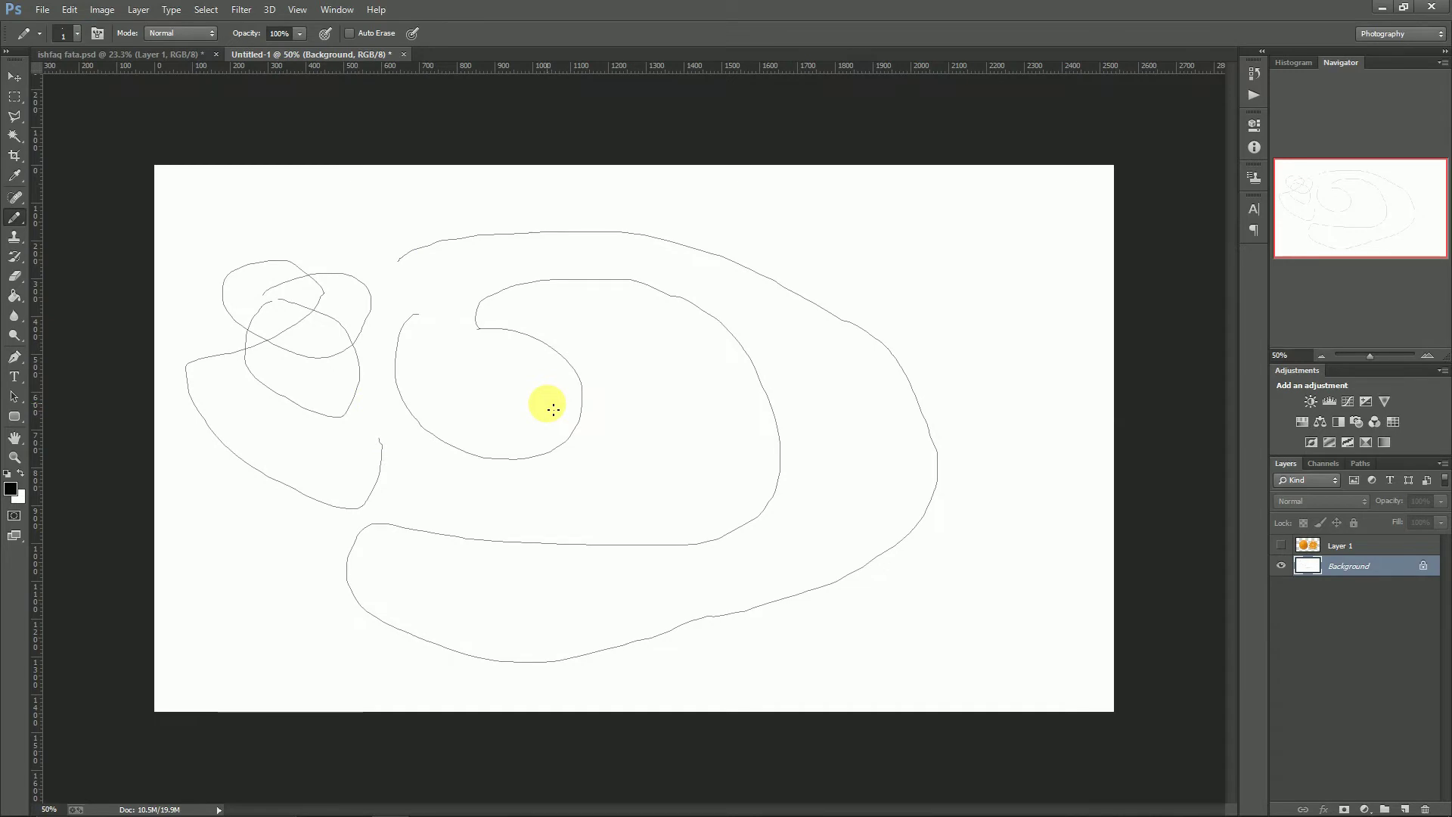
- Switch to the Color Replacement Tool and undo the pencil strokes
right_click(14, 217)
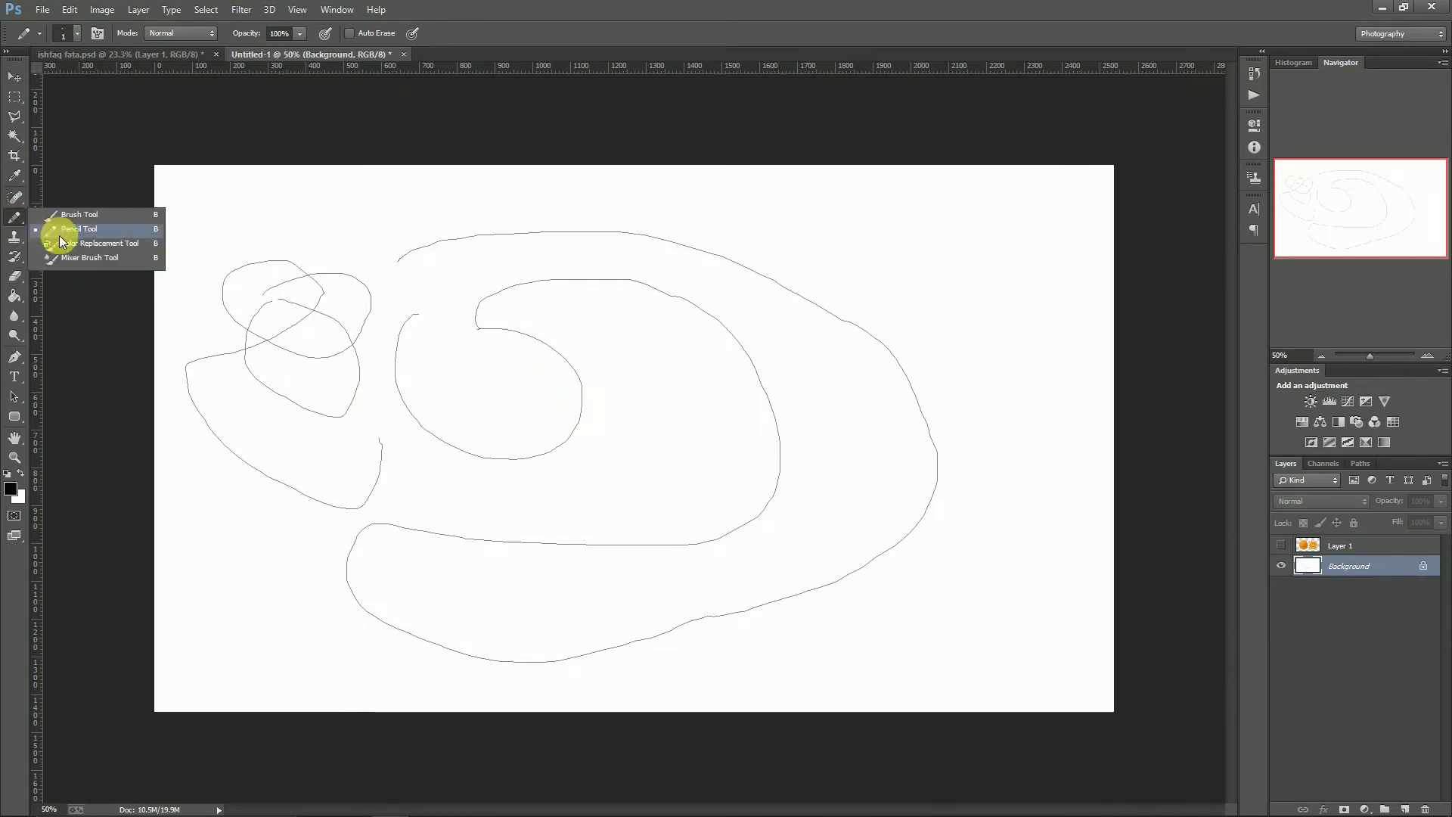
left_click(62, 243)
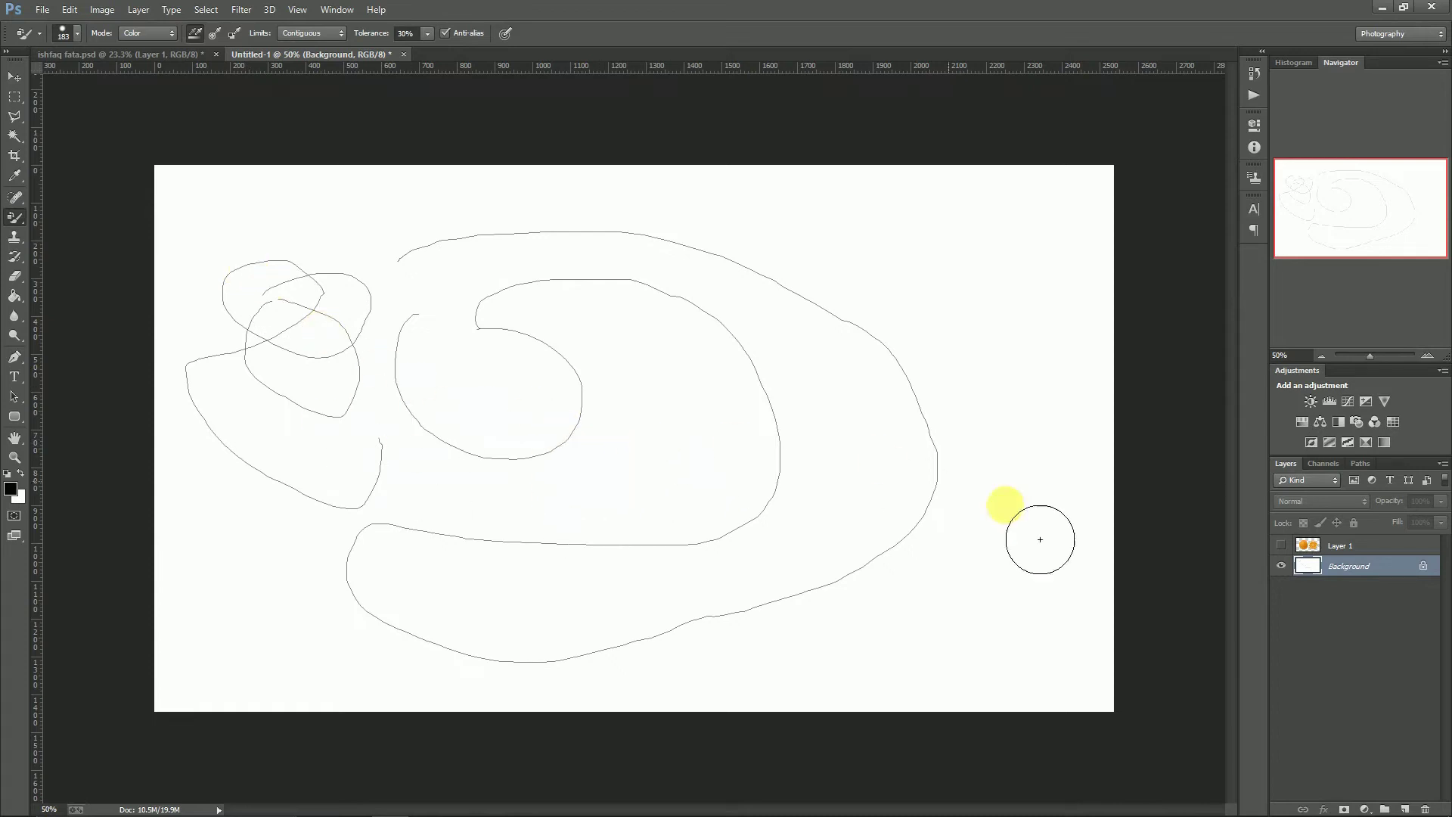
key("ctrl+alt+z")
key("ctrl+alt+z")
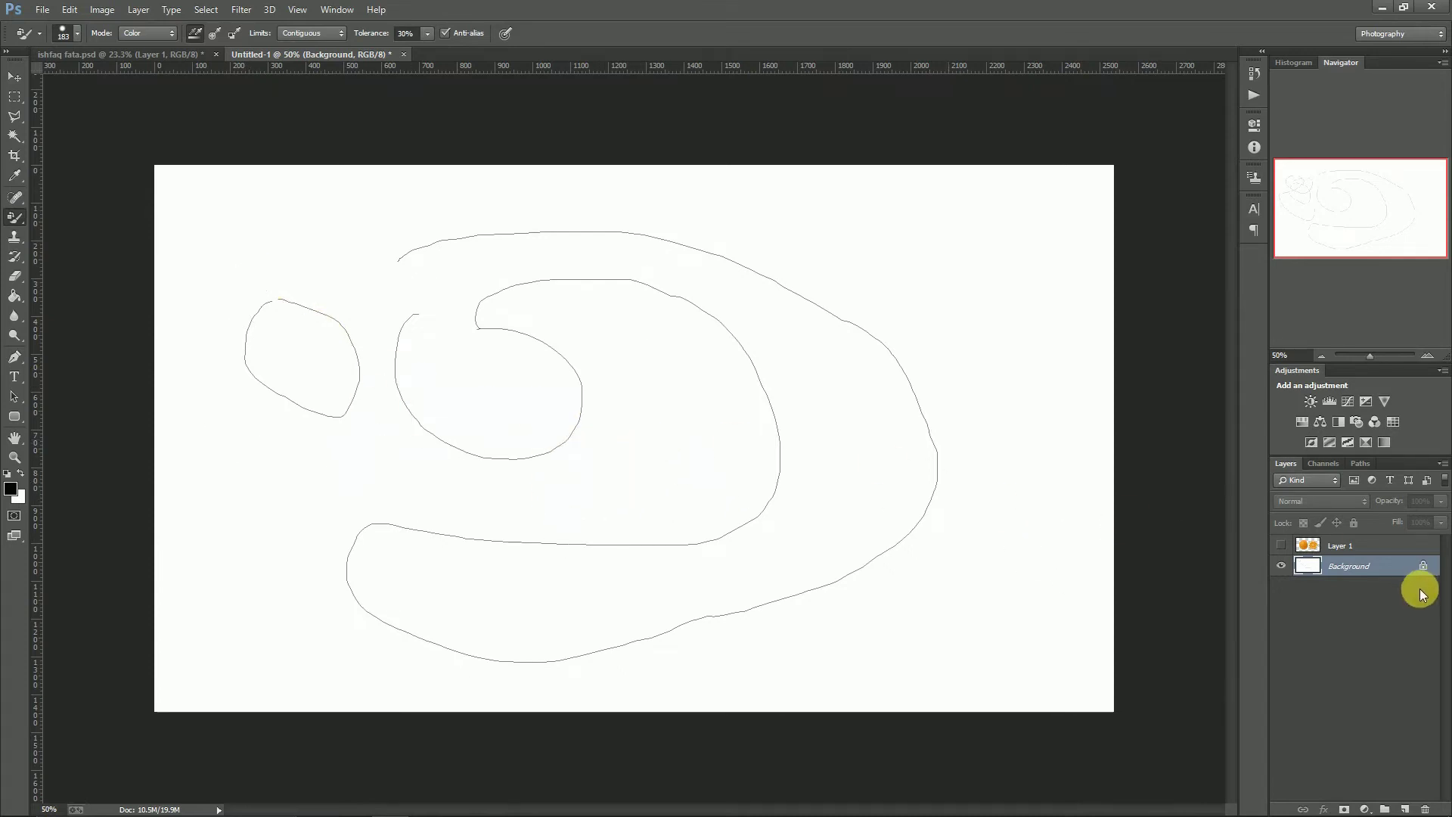
key("ctrl+alt+z")
key("ctrl+alt+z")
key("ctrl+alt+z")
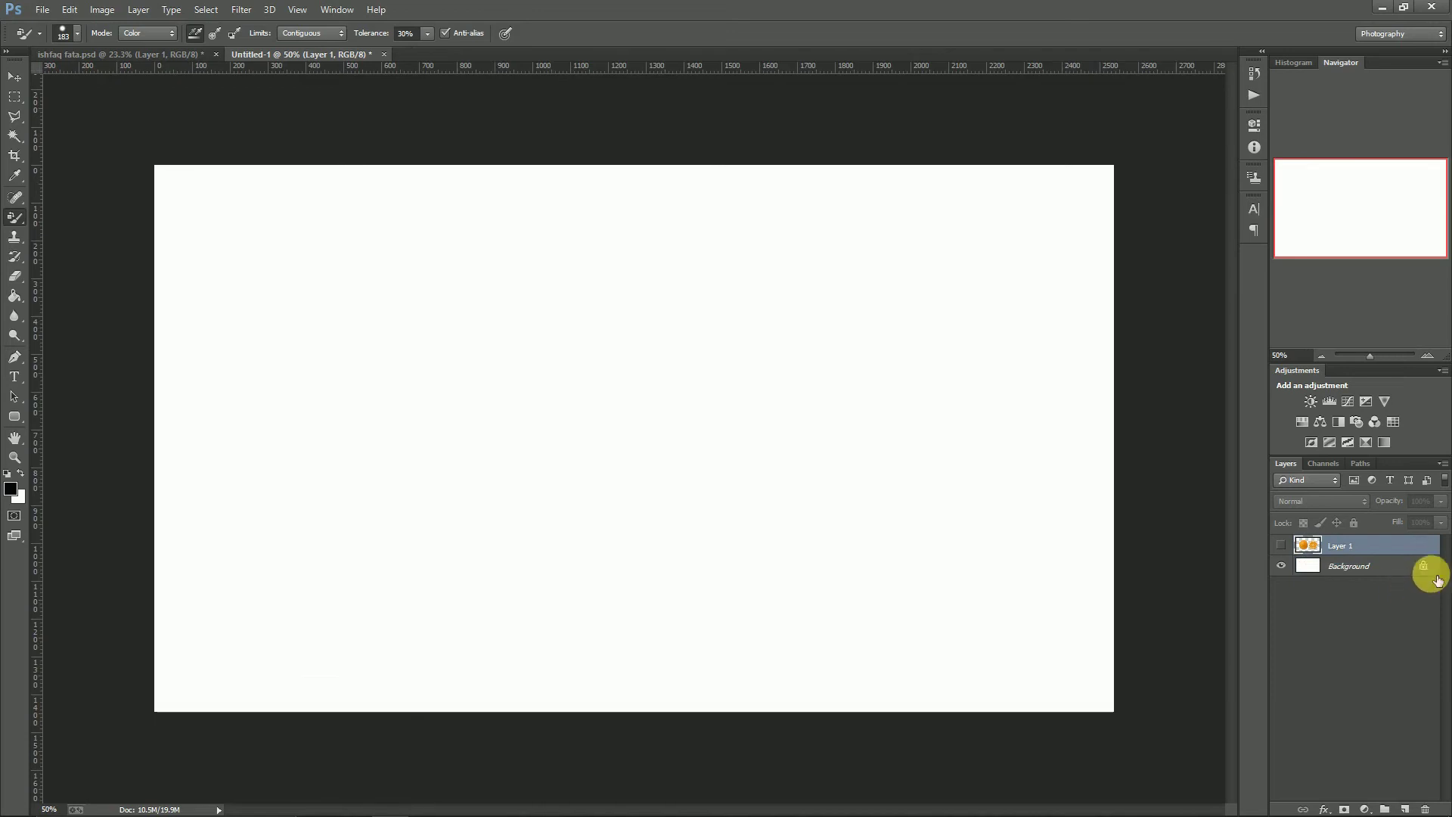
- Show the orange layer, choose the Color Replacement Tool, and reset default colours
left_click(1280, 545)
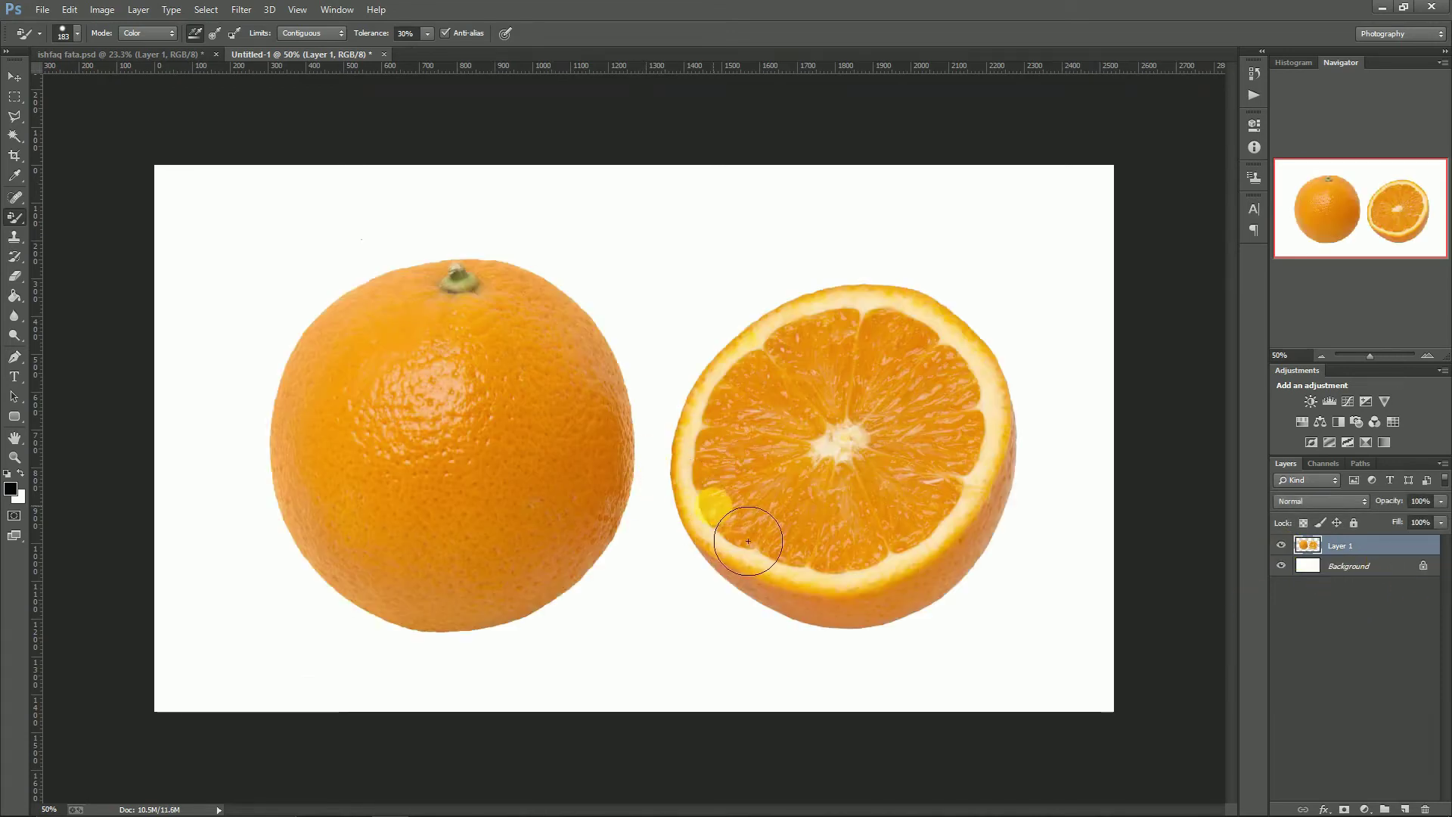
left_click(20, 221)
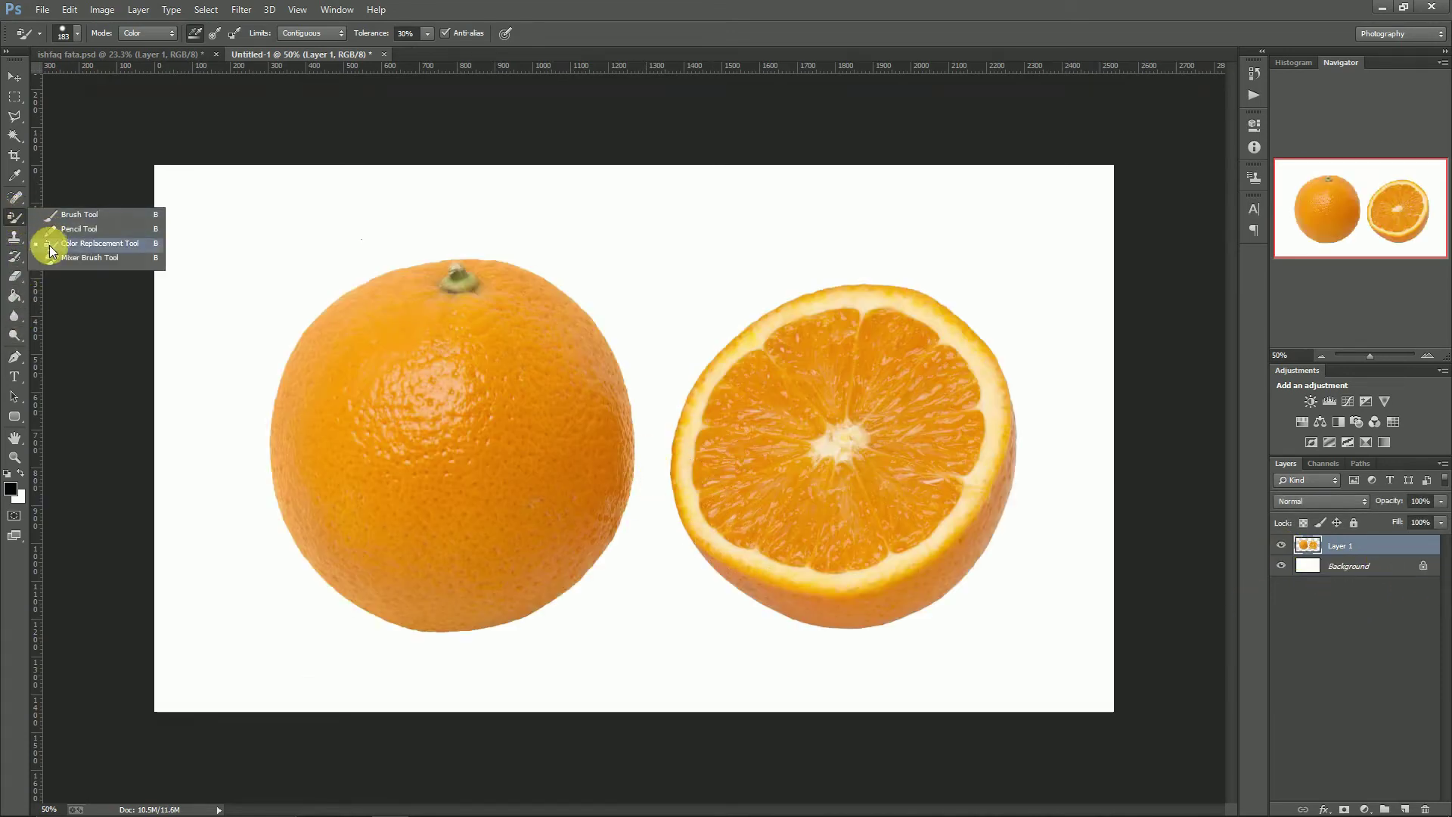
left_click(49, 245)
left_click(6, 473)
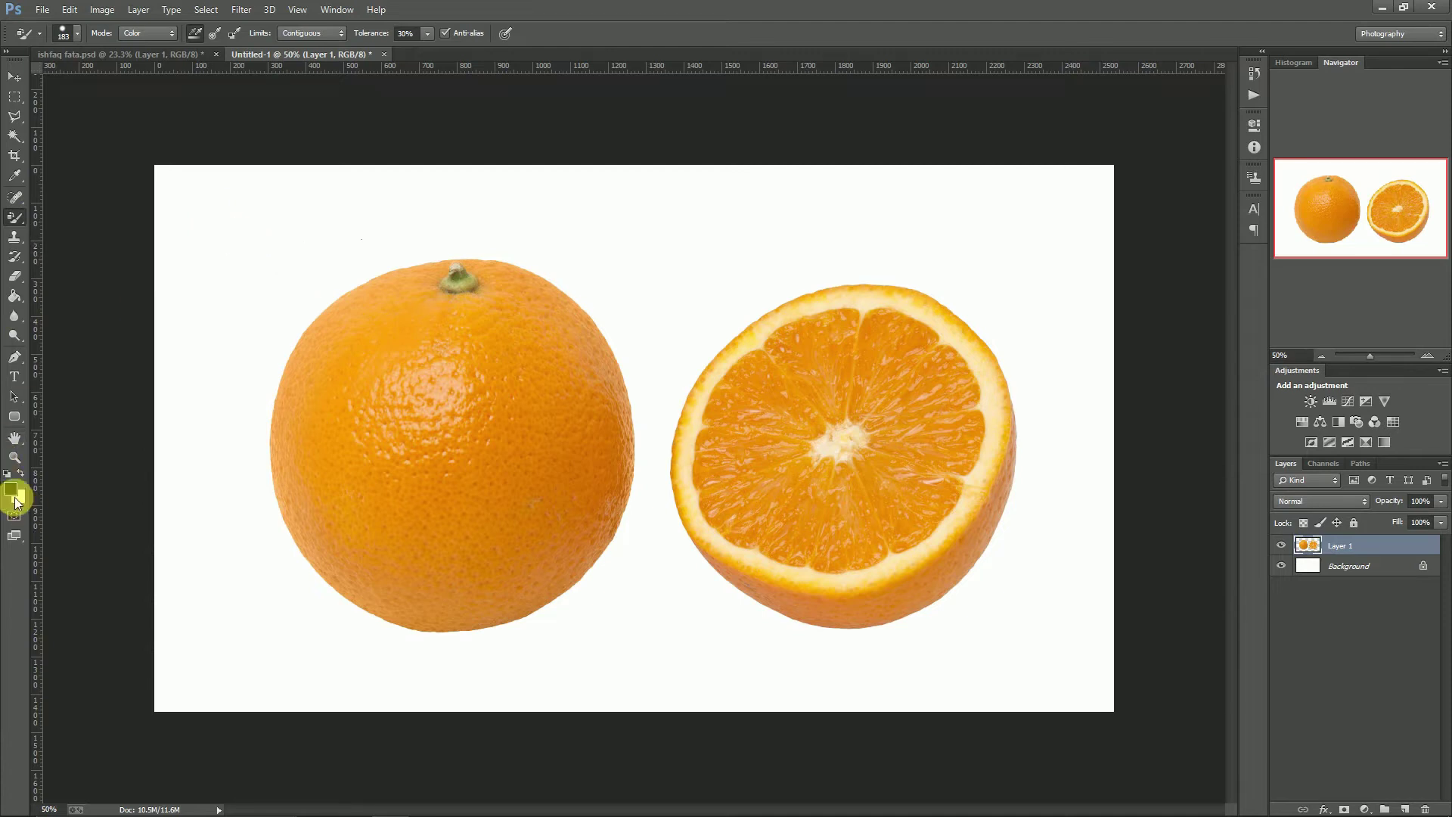
- Pick a red foreground colour, recolour the whole orange's upper left, then undo
left_click(10, 489)
left_click(1189, 421)
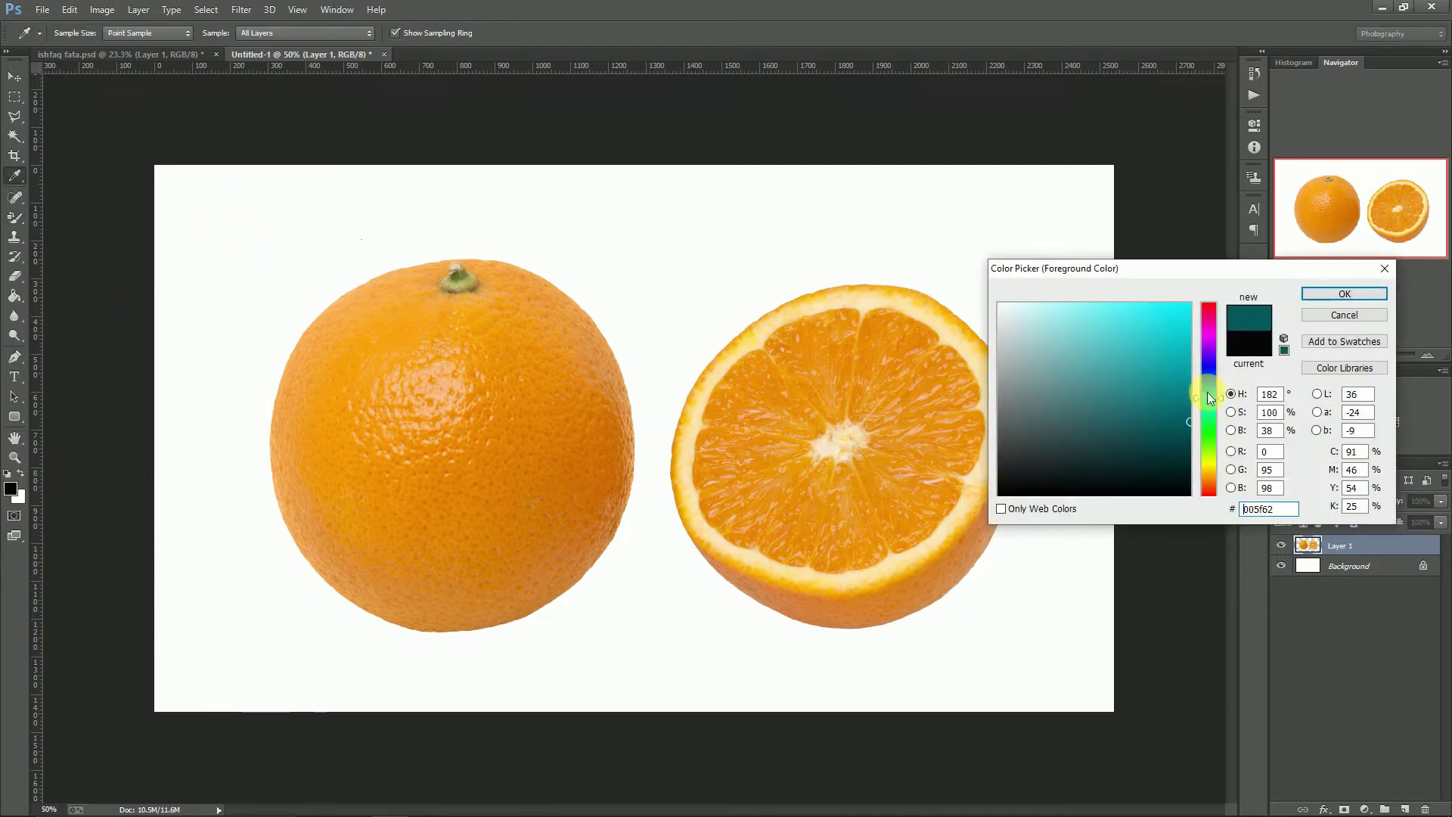
left_click_drag(1209, 392, 1220, 278)
left_click(1139, 394)
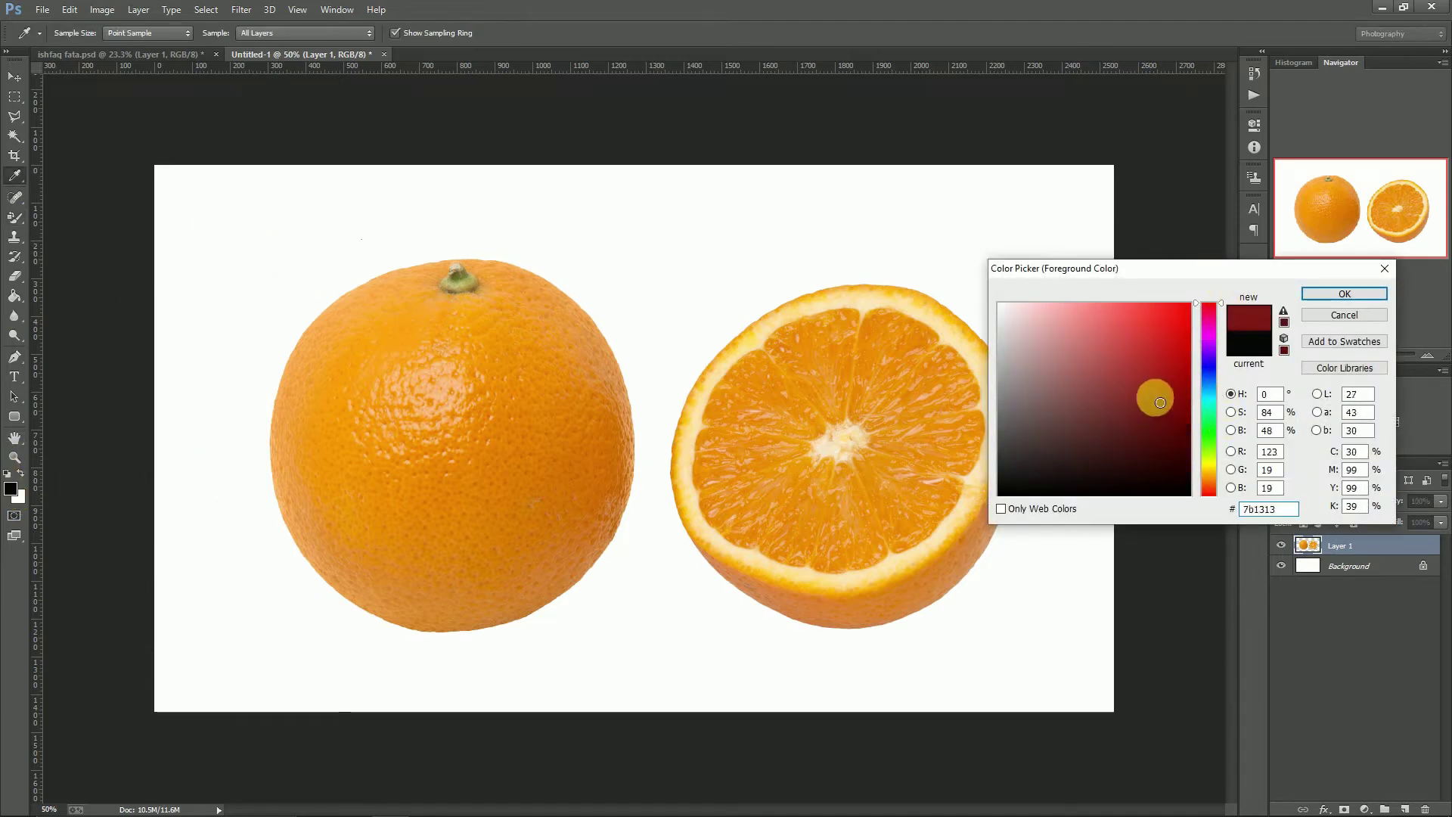
left_click(1317, 300)
key("b")
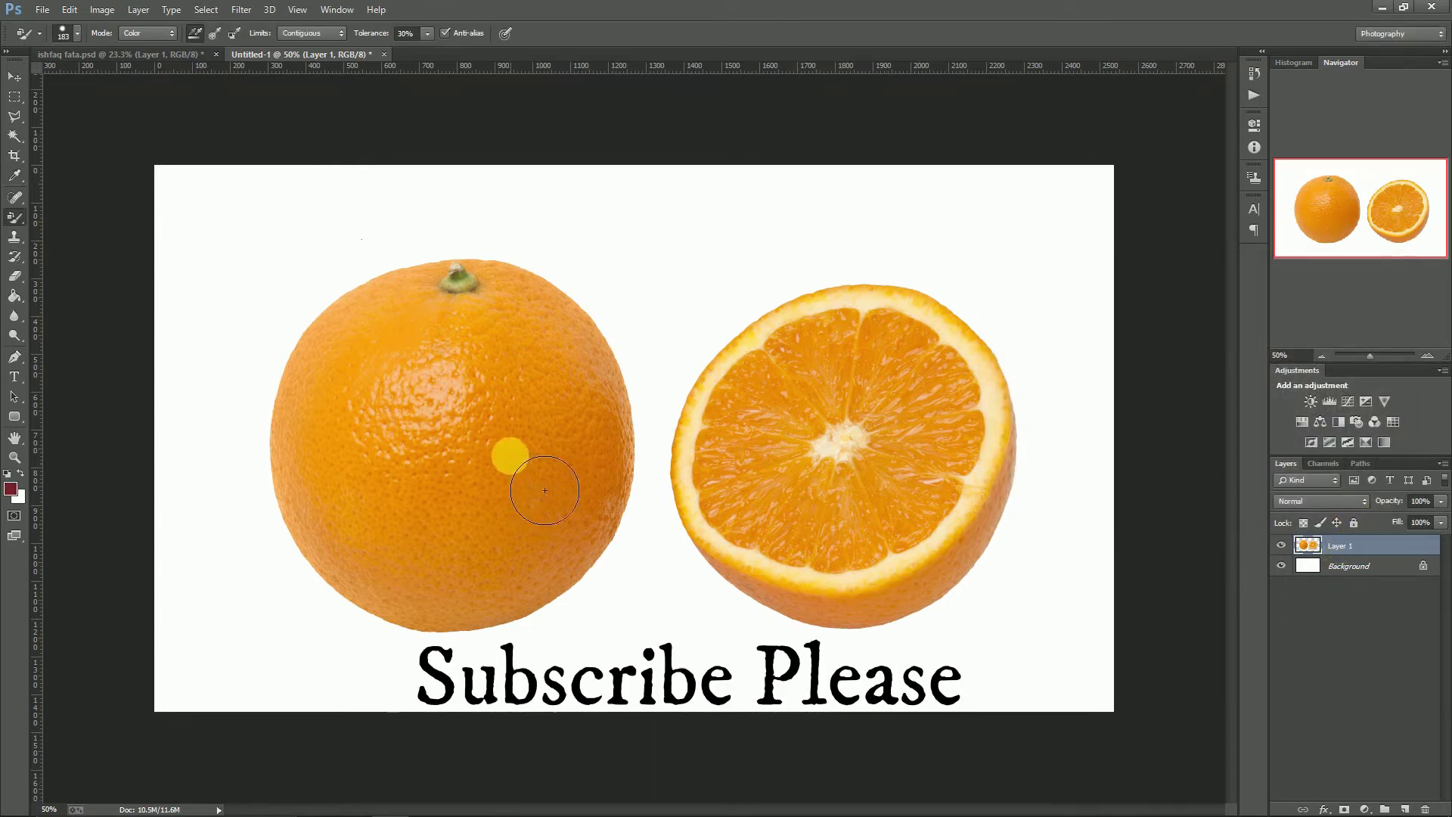
mouse_move(363, 326)
left_mouse_down()
mouse_move(333, 389)
mouse_move(371, 429)
mouse_move(301, 454)
mouse_move(333, 355)
mouse_move(366, 333)
mouse_move(486, 431)
mouse_move(625, 379)
mouse_move(438, 446)
mouse_move(364, 508)
mouse_move(431, 648)
mouse_move(328, 487)
mouse_move(414, 545)
mouse_move(583, 577)
mouse_move(671, 411)
mouse_move(568, 365)
mouse_move(588, 393)
mouse_move(567, 283)
mouse_move(480, 292)
mouse_move(550, 371)
mouse_move(599, 558)
mouse_move(639, 522)
mouse_move(440, 451)
mouse_move(772, 680)
mouse_move(979, 605)
mouse_move(832, 495)
mouse_move(738, 499)
left_mouse_up()
key("ctrl+z")
- Try a brighter red on the whole orange's left side, then revert it
left_click(11, 490)
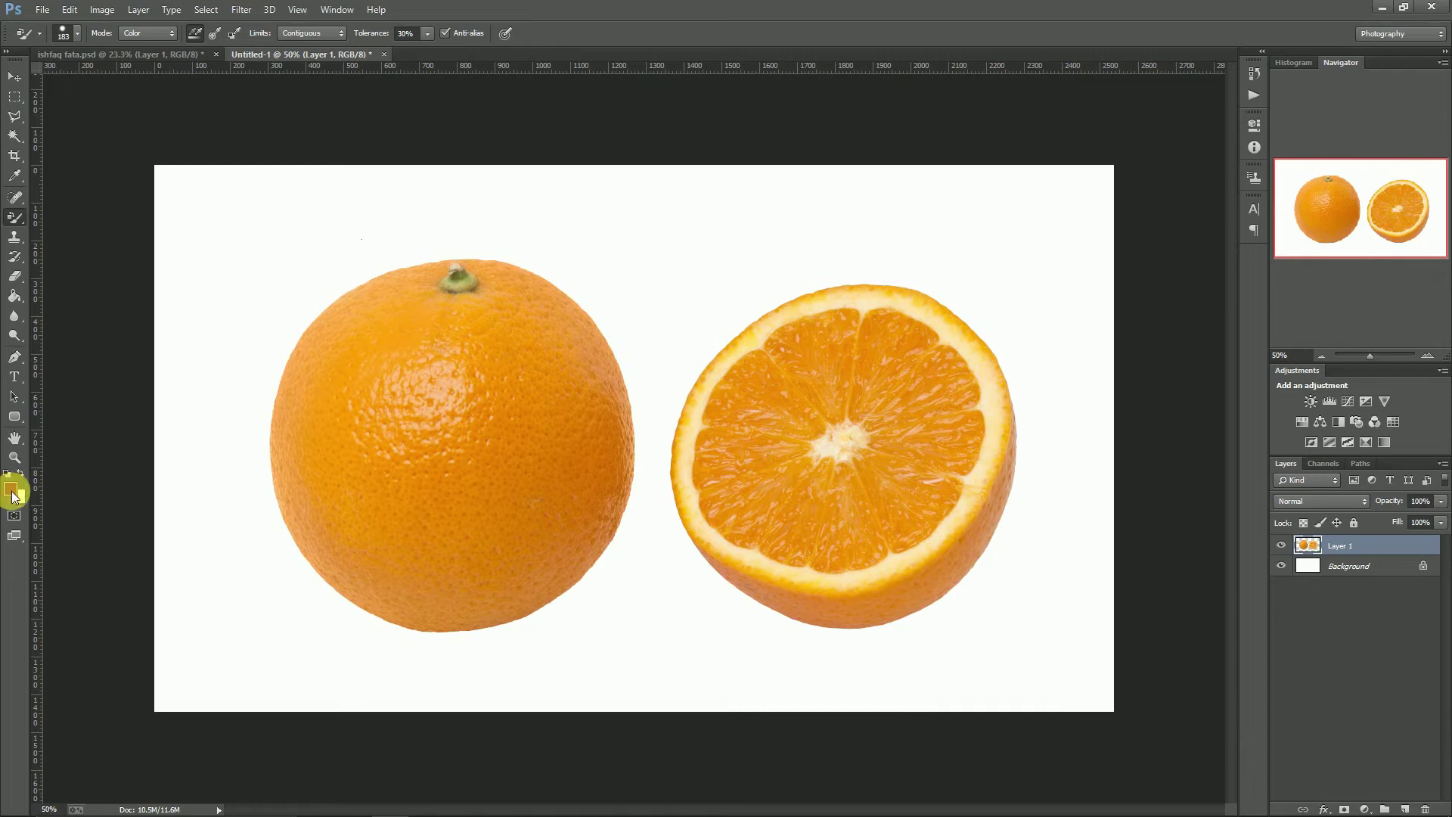
left_click(1304, 515)
left_click(1173, 377)
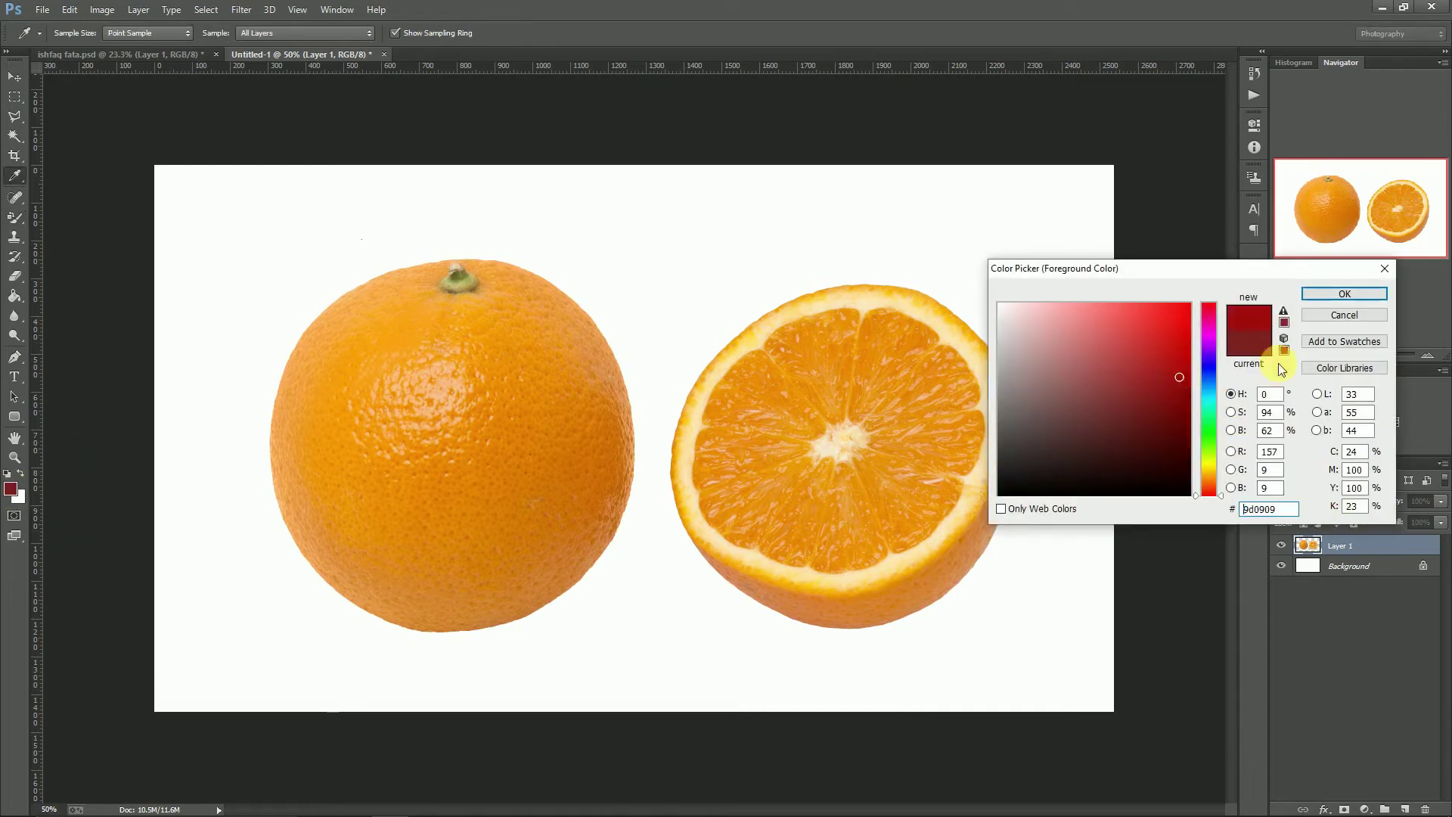
left_click(1345, 301)
left_click_drag(421, 328, 400, 522)
left_click_drag(373, 265, 405, 308)
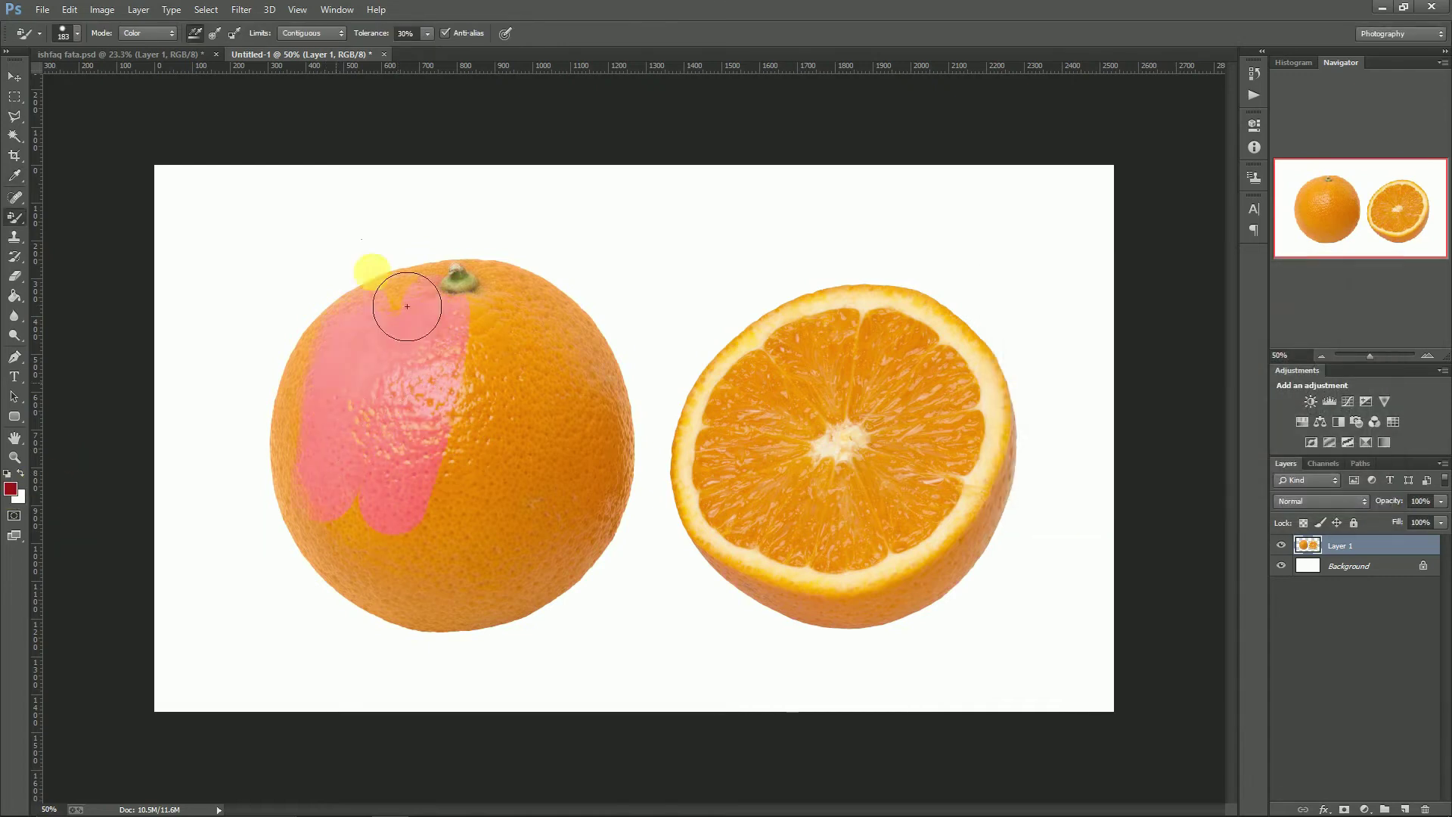
mouse_move(301, 446)
left_mouse_down()
mouse_move(336, 481)
mouse_move(409, 424)
mouse_move(457, 476)
mouse_move(437, 486)
left_mouse_up()
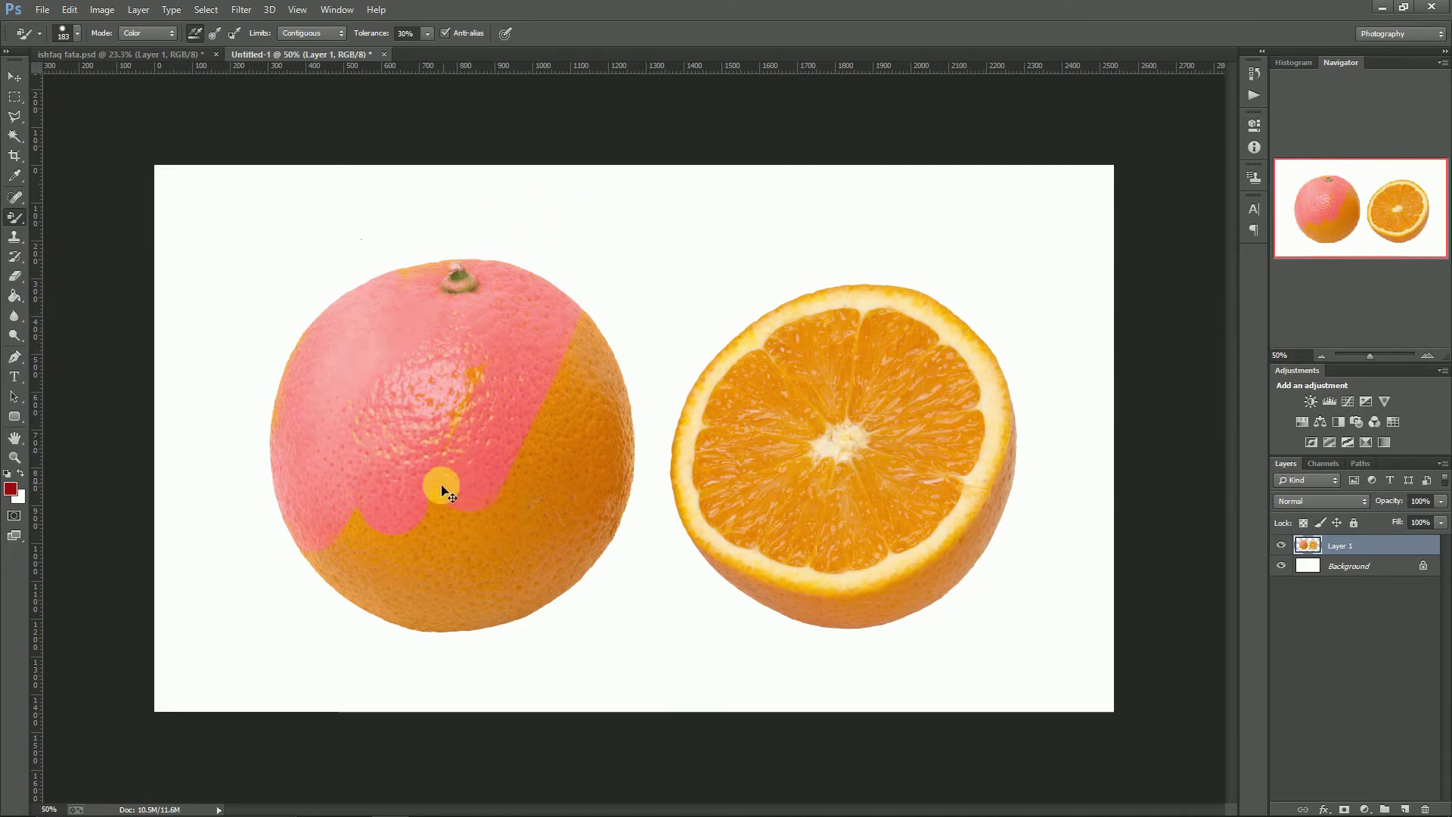
key("F12")
- Test dark red 2e0101 on the whole orange, undo, then shift the picker hue to green
left_click(10, 490)
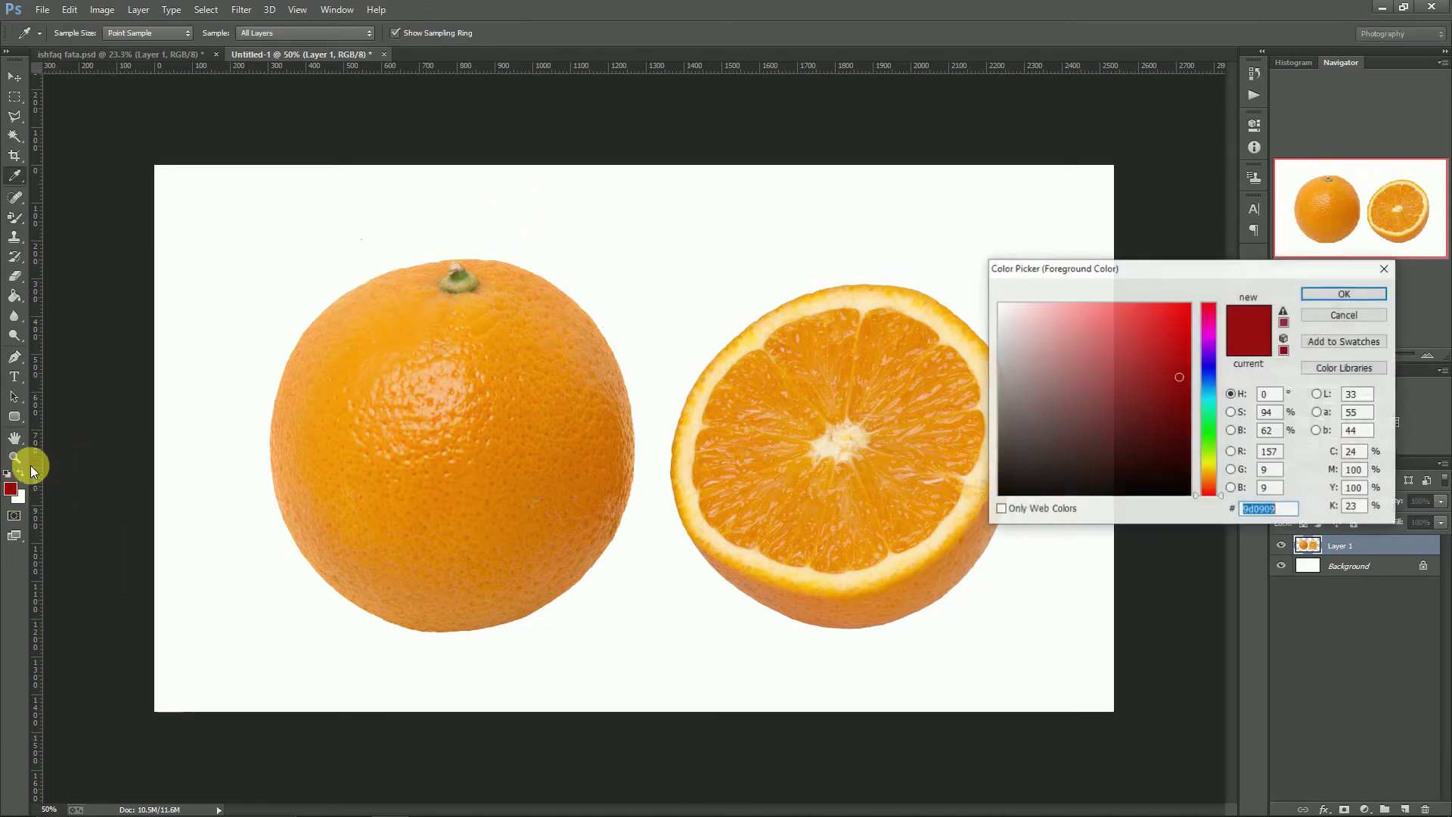
left_click(1178, 469)
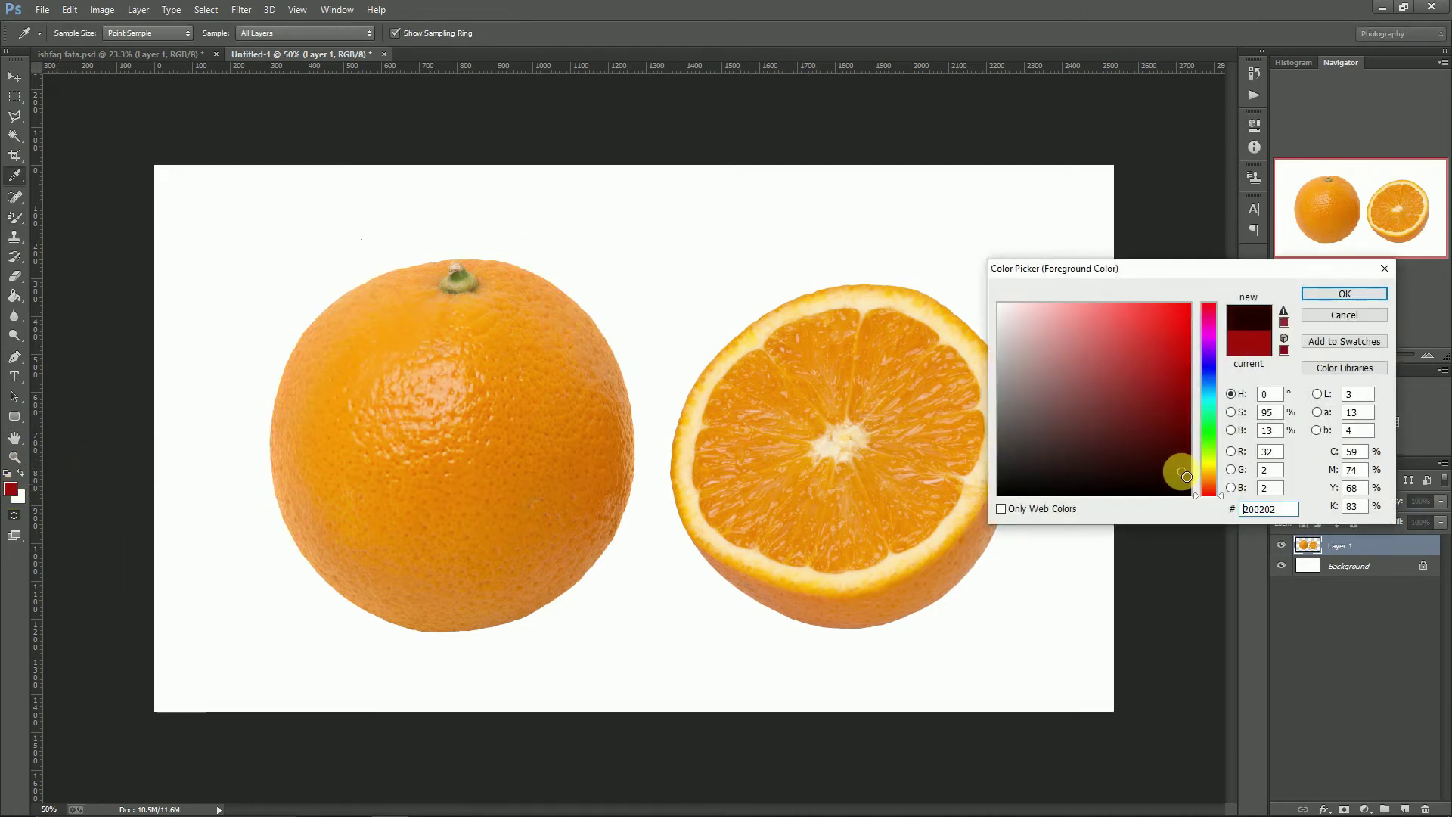
left_click(1345, 293)
mouse_move(538, 301)
left_mouse_down()
mouse_move(519, 309)
mouse_move(608, 445)
mouse_move(575, 502)
left_mouse_up()
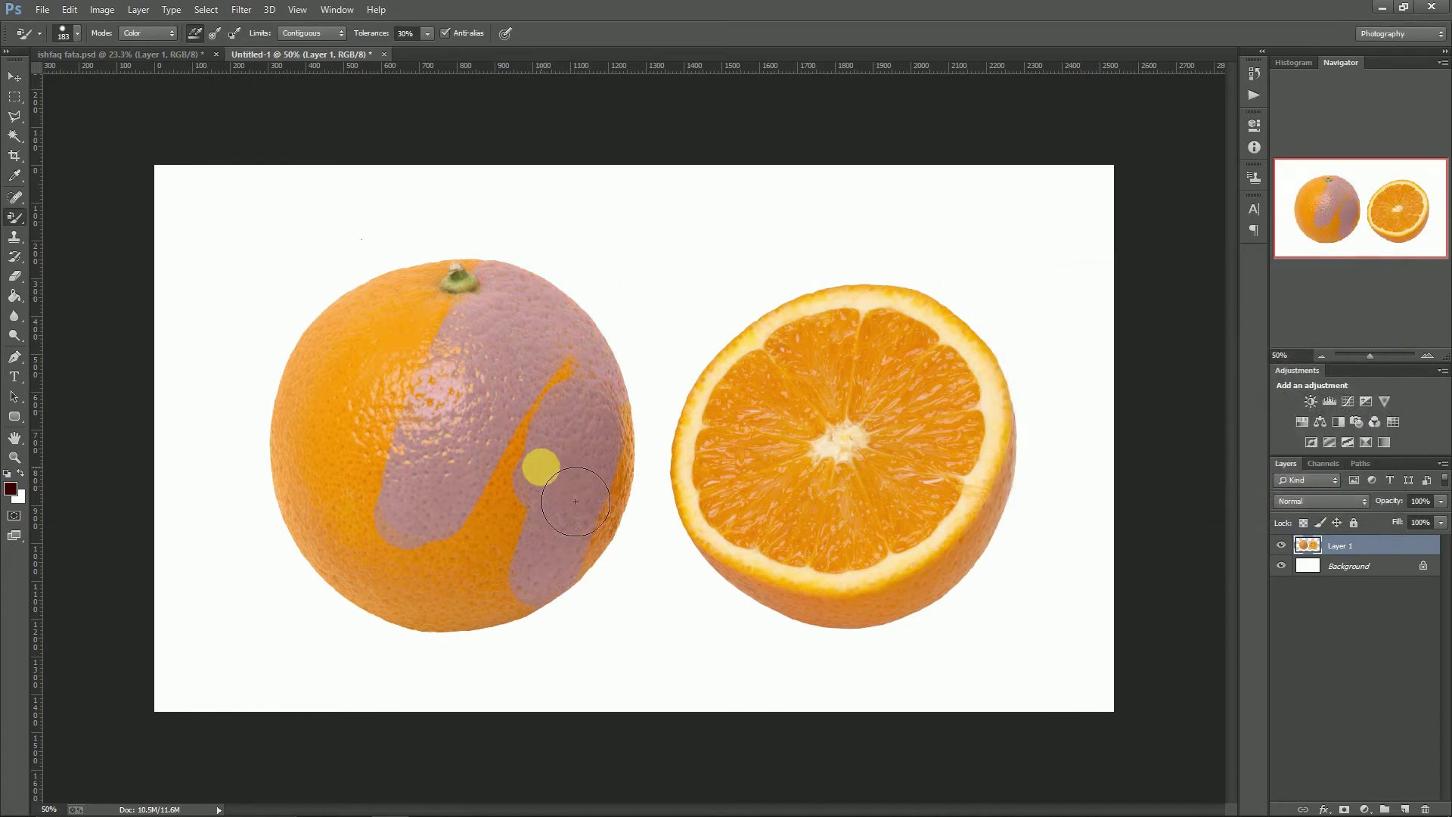
key("ctrl+z")
left_click(9, 487)
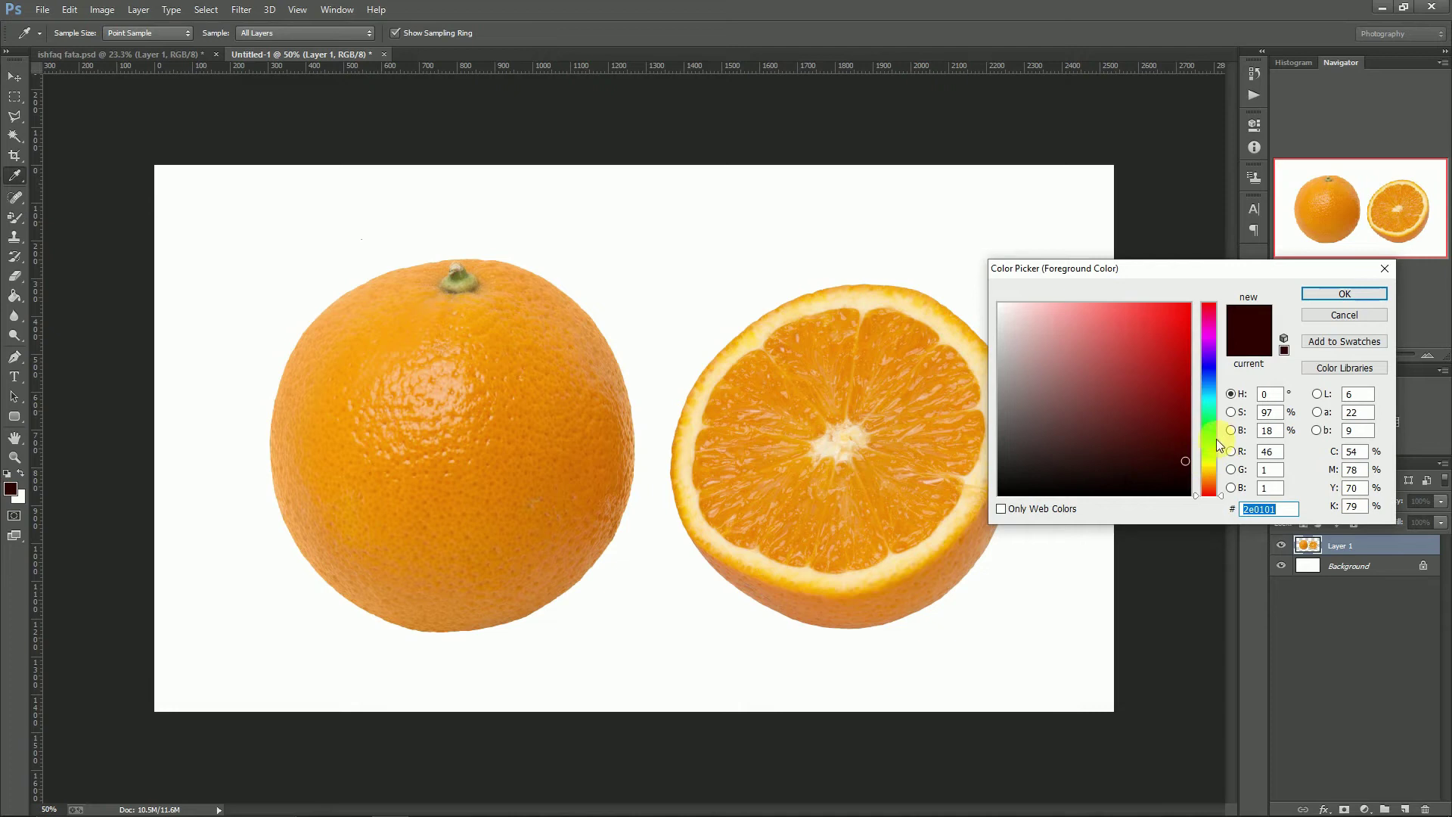
left_click_drag(1216, 443, 1205, 420)
- Paint the whole orange green, raising tolerance to 71% then 100% for leftover patches
left_click(1344, 293)
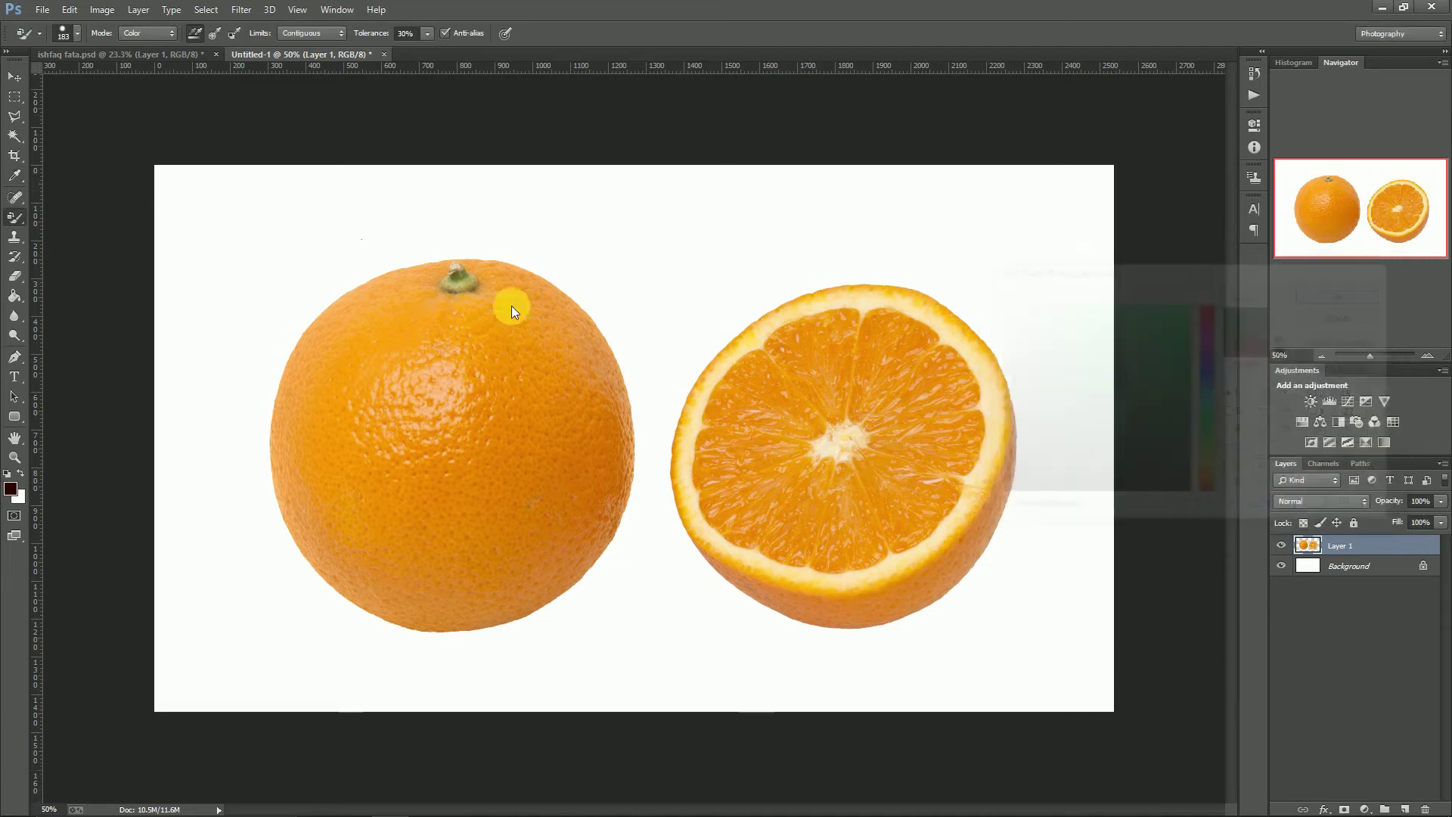
mouse_move(512, 310)
left_mouse_down()
mouse_move(415, 409)
mouse_move(412, 247)
mouse_move(382, 298)
mouse_move(566, 405)
mouse_move(389, 648)
mouse_move(334, 571)
mouse_move(324, 366)
mouse_move(483, 410)
mouse_move(499, 477)
mouse_move(648, 443)
left_mouse_up()
mouse_move(598, 420)
left_mouse_down()
mouse_move(544, 341)
mouse_move(639, 557)
mouse_move(561, 643)
mouse_move(523, 637)
left_mouse_up()
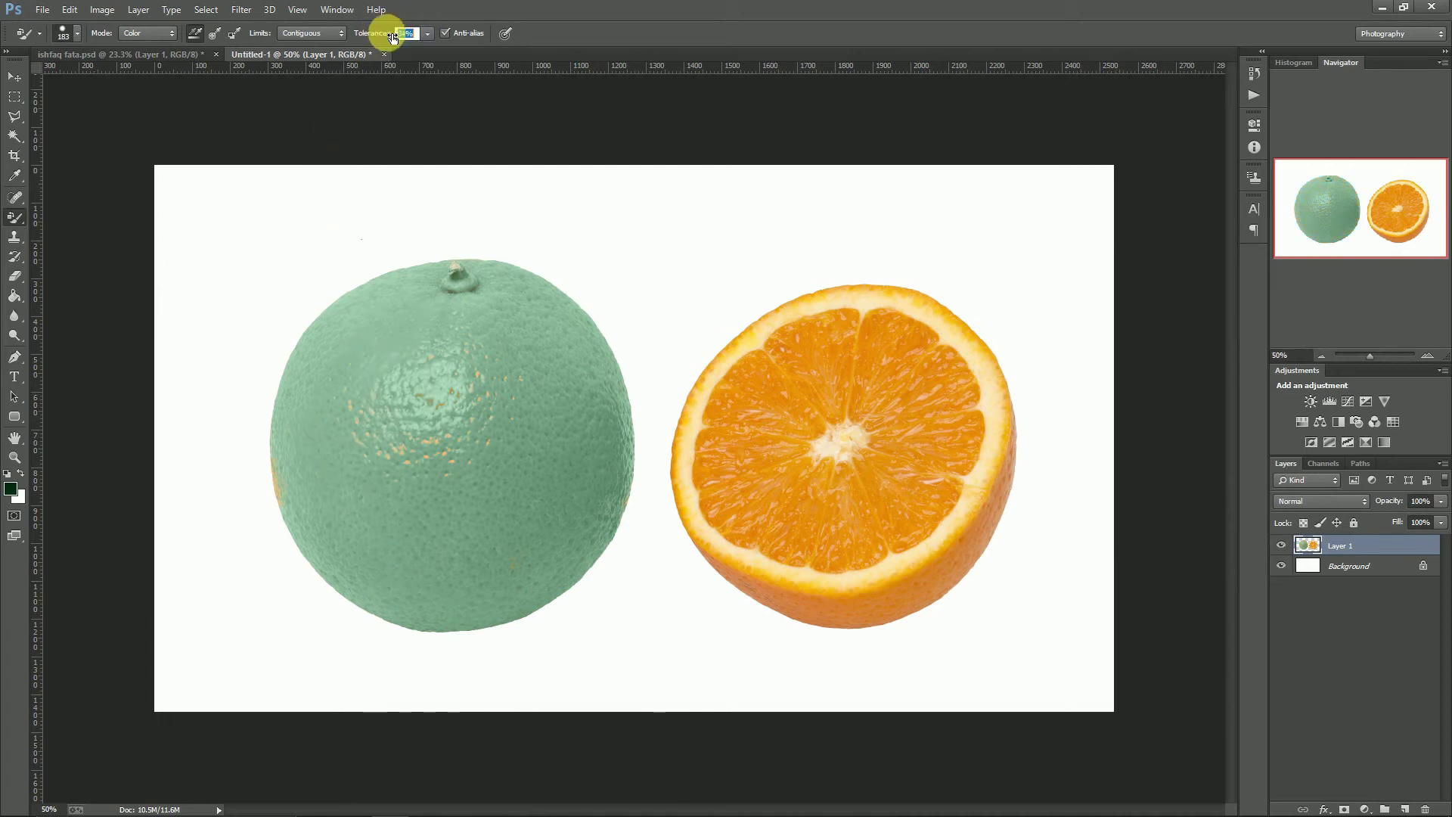
left_click_drag(392, 38, 406, 34)
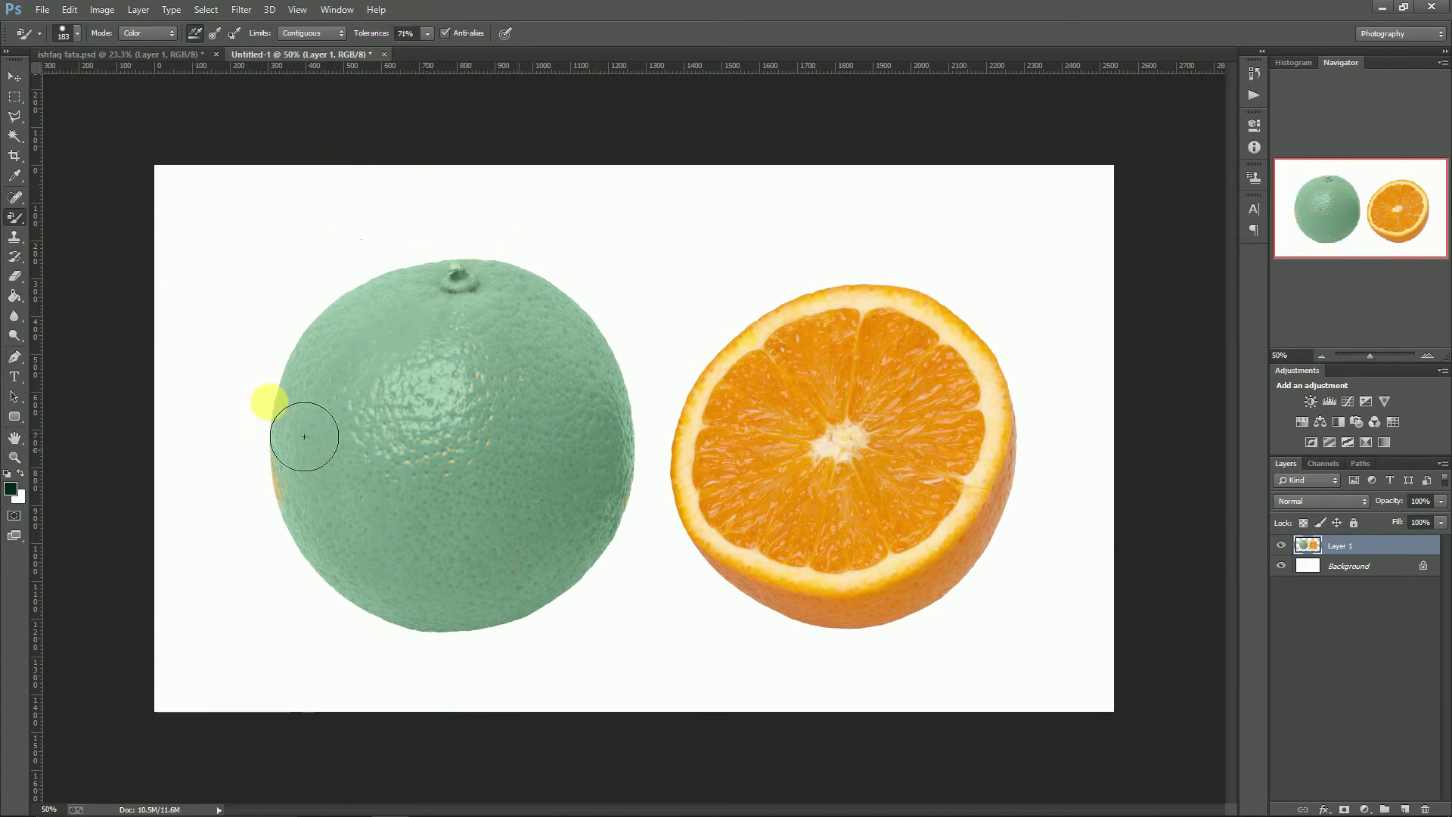
mouse_move(304, 436)
left_mouse_down()
mouse_move(243, 487)
mouse_move(313, 509)
mouse_move(626, 541)
mouse_move(616, 561)
left_mouse_up()
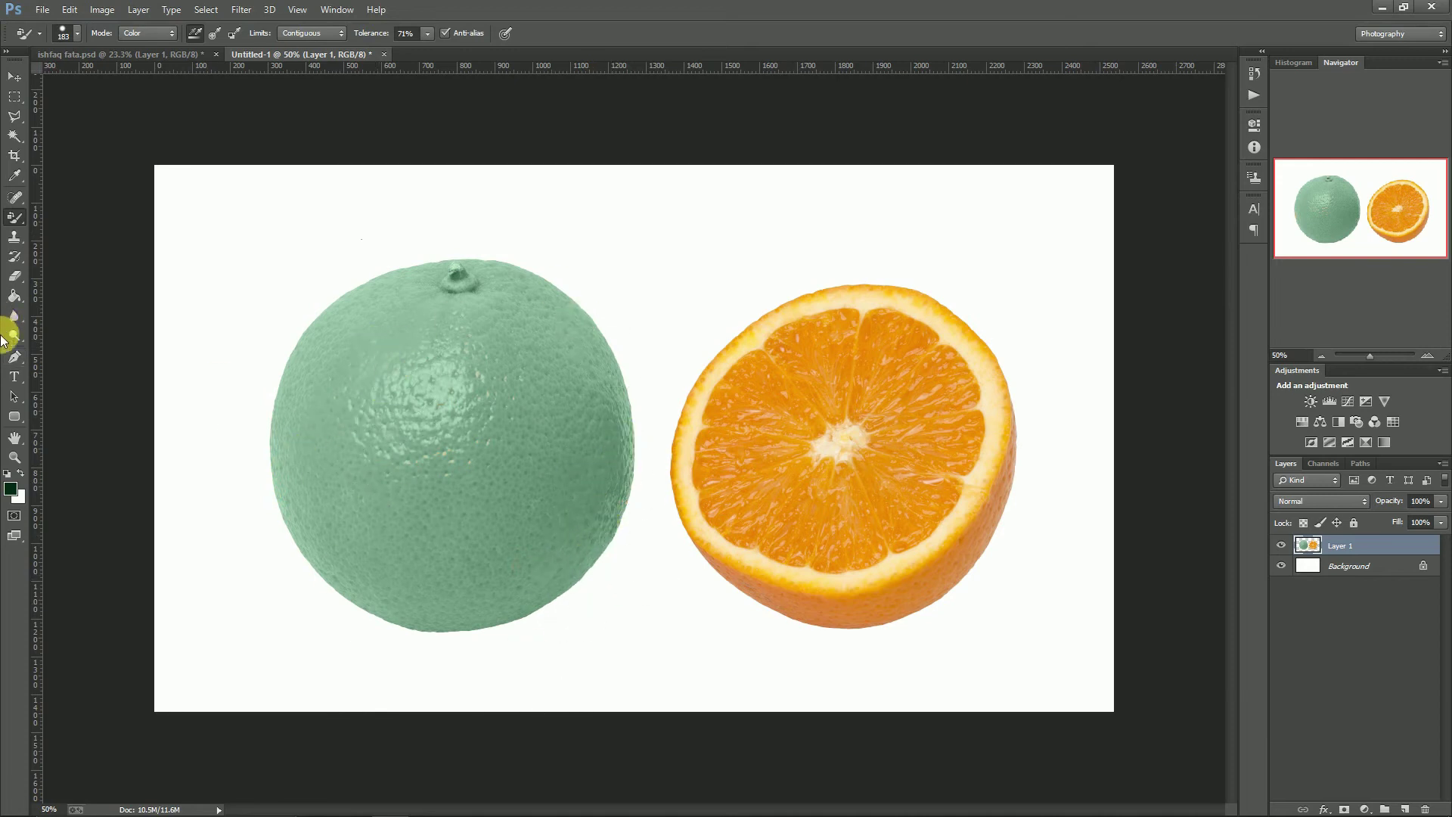
left_click_drag(376, 36, 484, 44)
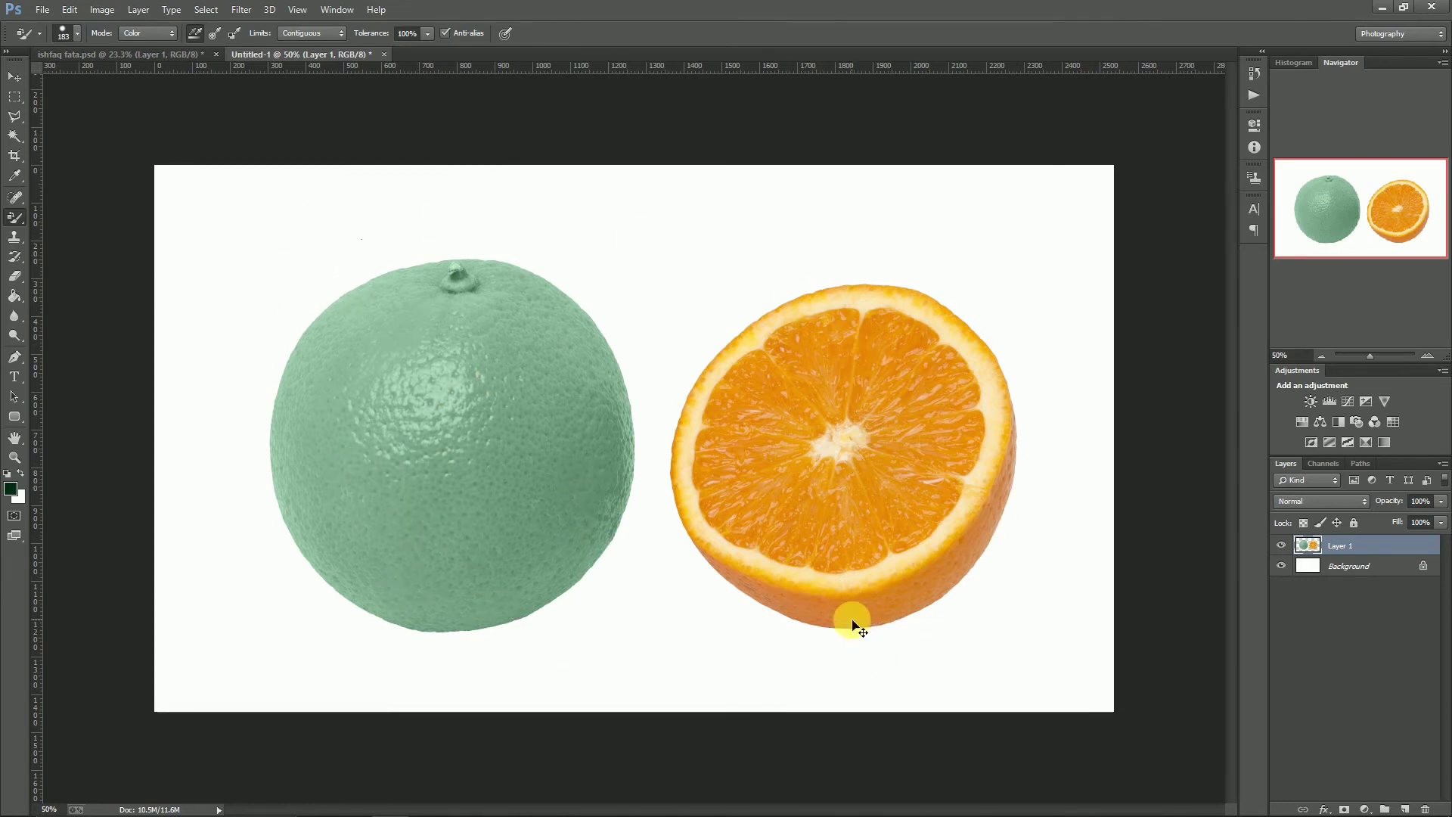
- Pick teal #007b80 and paint the whole left orange teal
left_click(7, 492)
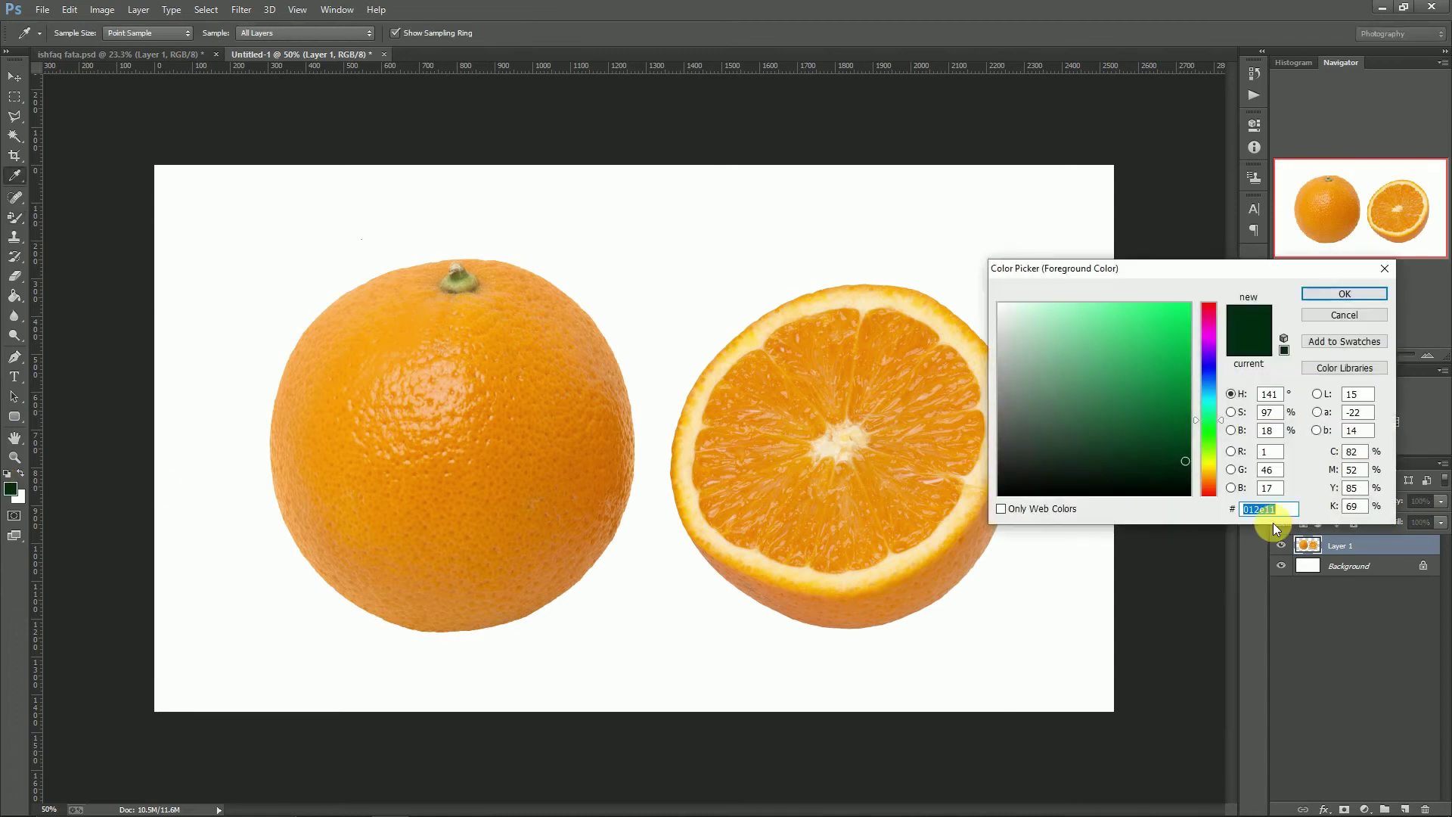
left_click(1203, 405)
left_click(1190, 398)
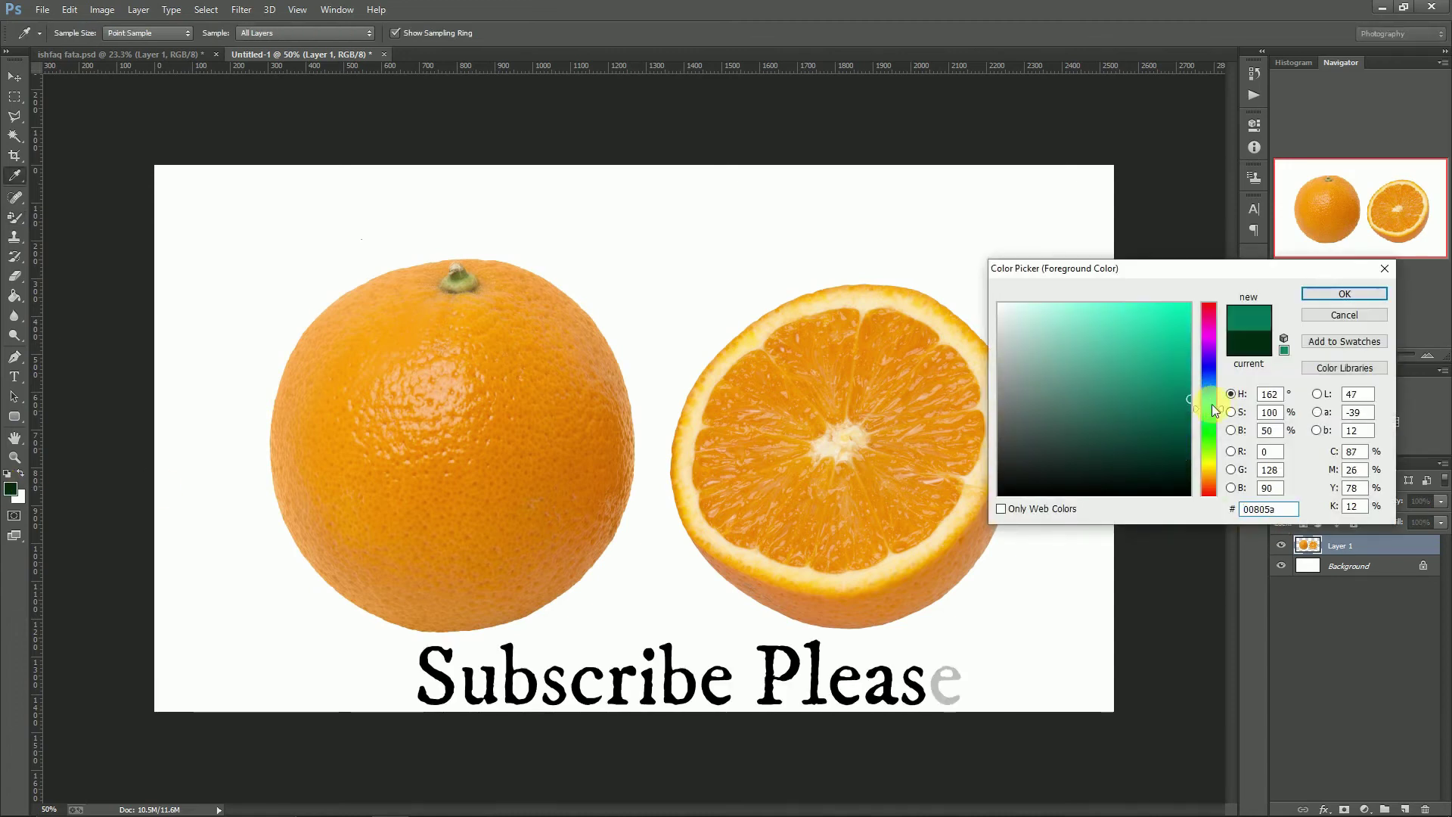
left_click(1314, 295)
key("b")
mouse_move(380, 315)
left_mouse_down()
mouse_move(367, 324)
mouse_move(422, 341)
mouse_move(384, 518)
mouse_move(538, 401)
mouse_move(573, 345)
mouse_move(622, 366)
mouse_move(646, 416)
mouse_move(615, 599)
mouse_move(642, 463)
mouse_move(518, 444)
mouse_move(589, 611)
mouse_move(579, 527)
mouse_move(463, 661)
mouse_move(375, 554)
mouse_move(407, 533)
left_mouse_up()
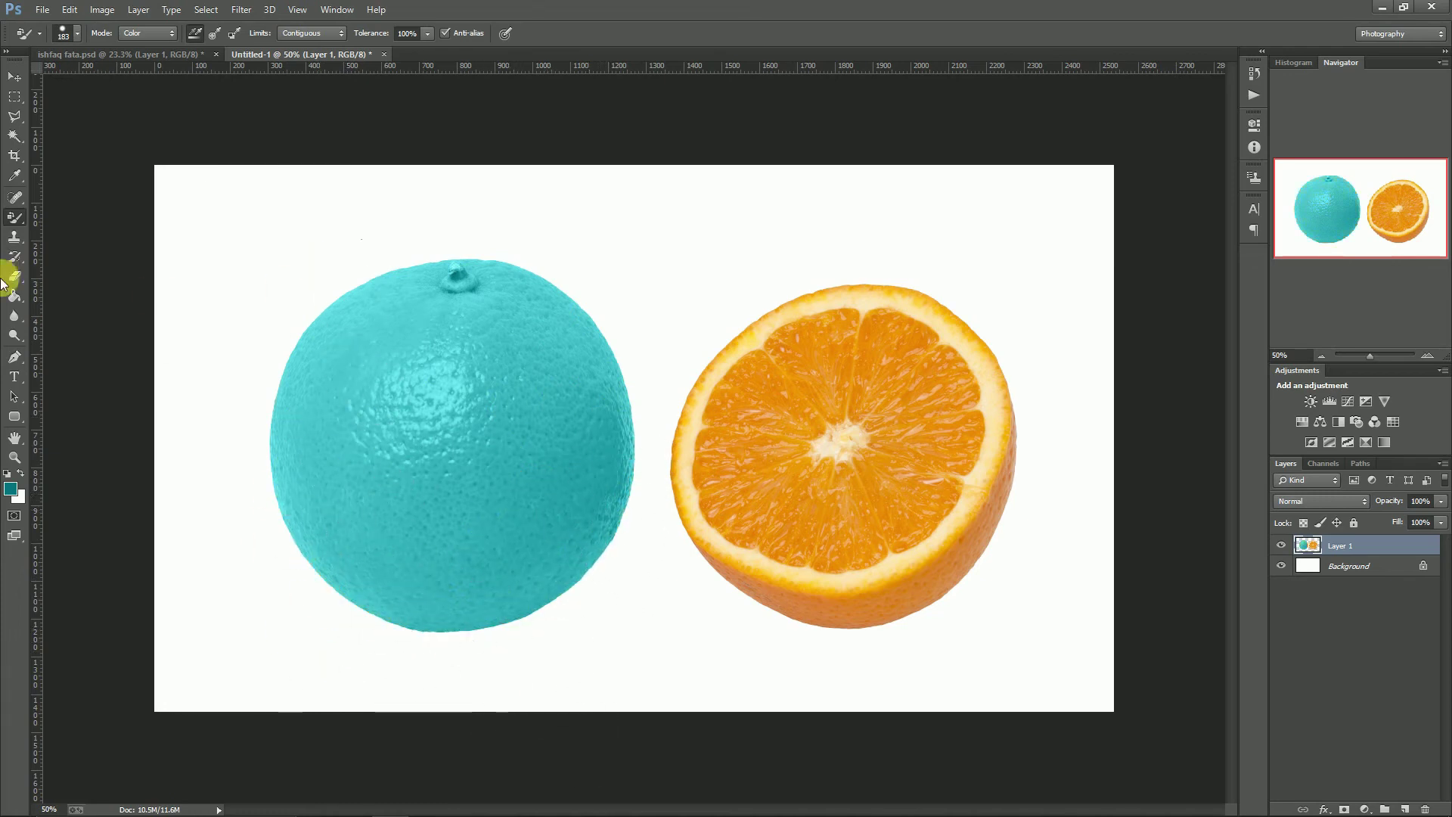
- Revert the teal, then test and undo a red streak across the whole orange
key("F12")
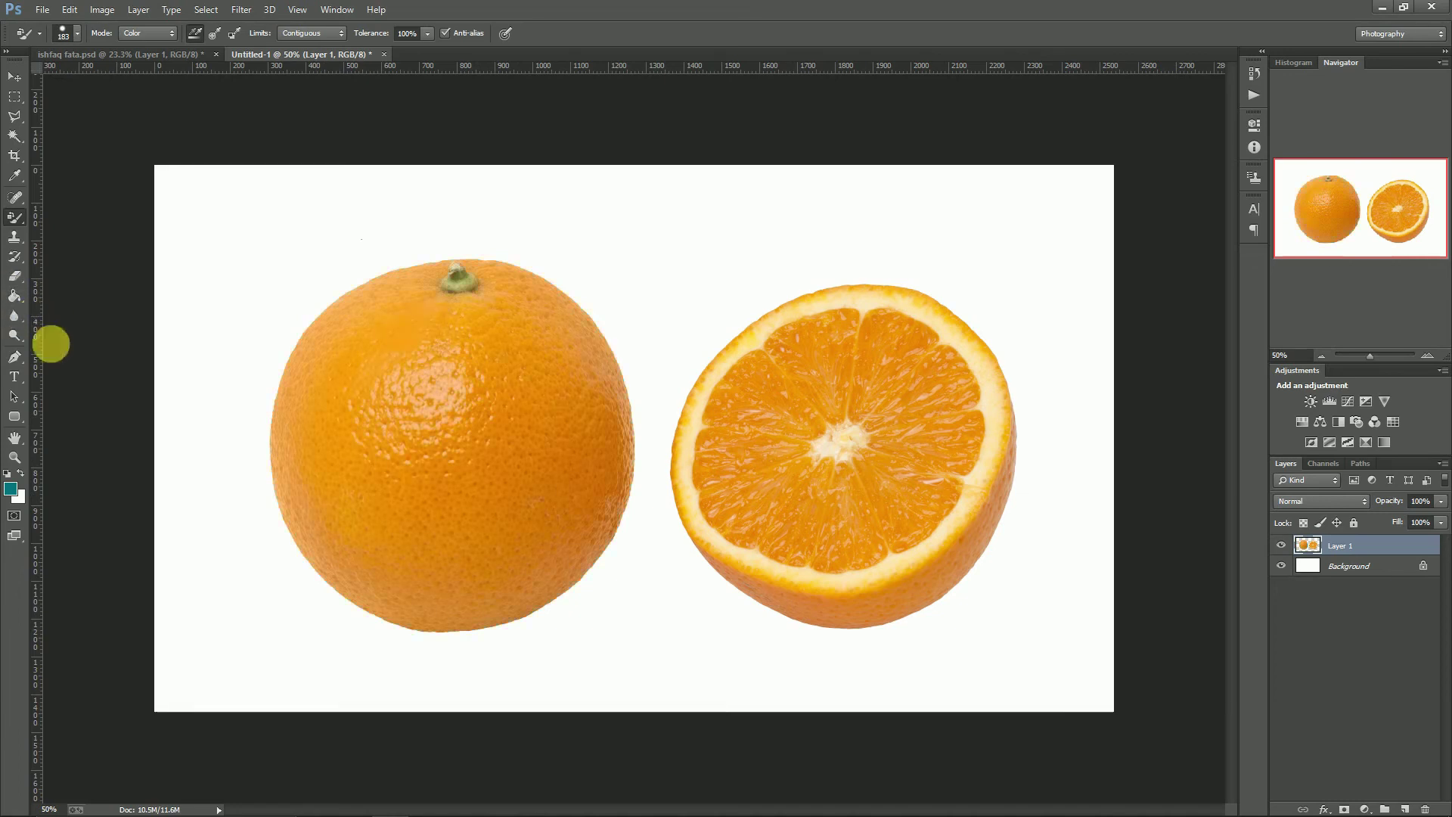
left_click(10, 492)
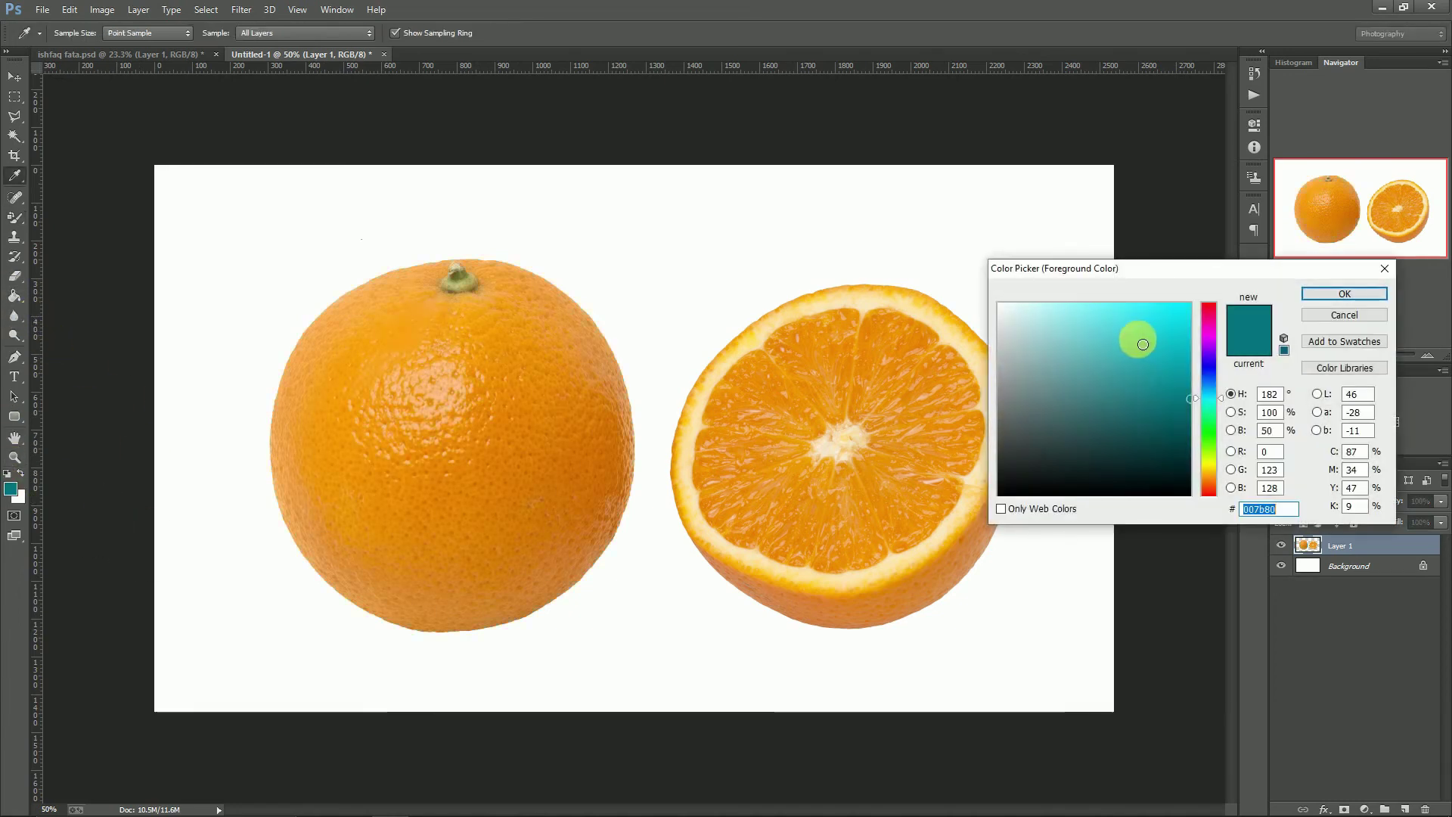
left_click_drag(1210, 336, 1213, 273)
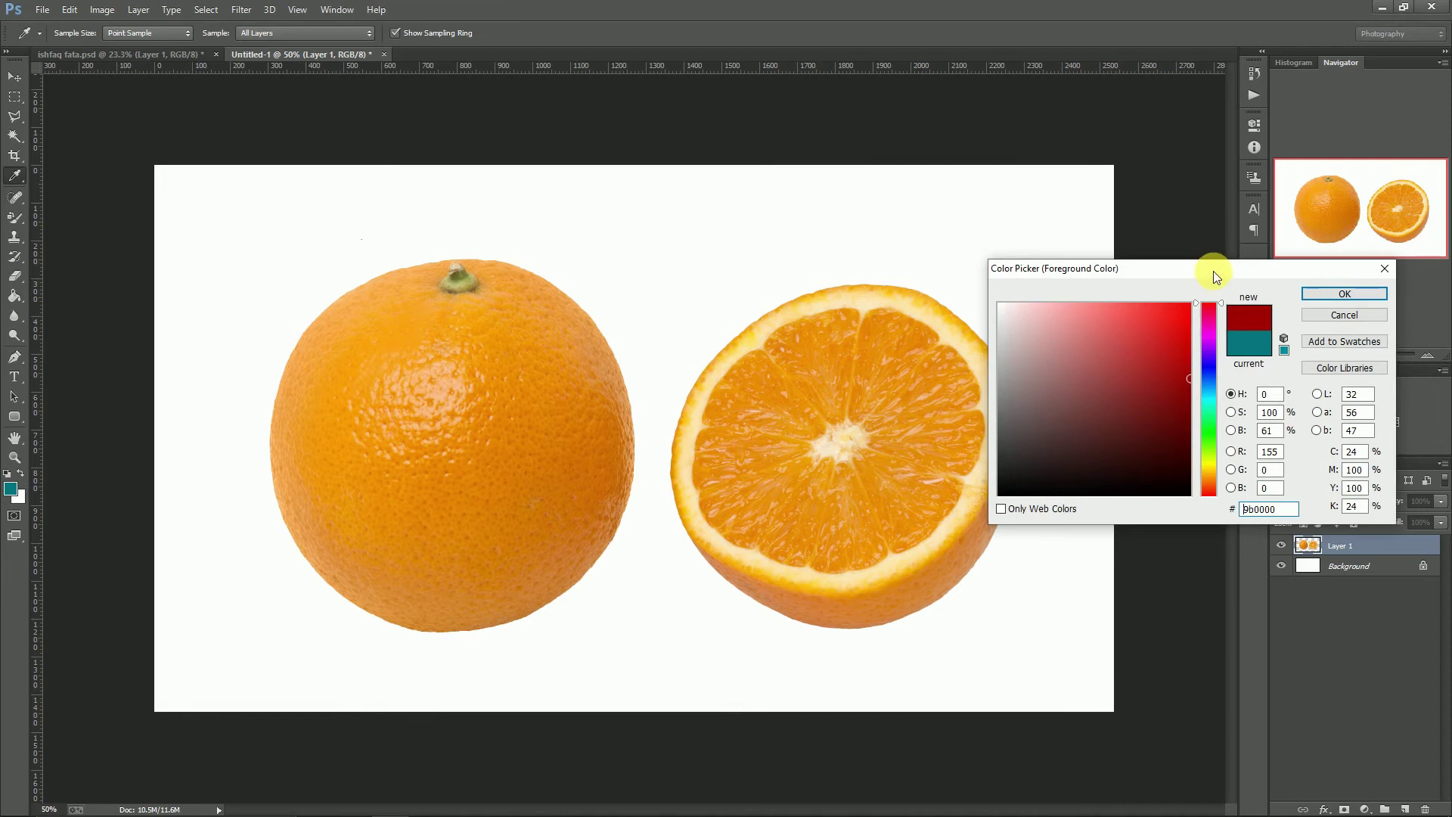
left_click(1339, 288)
key("b")
left_click_drag(506, 272, 333, 477)
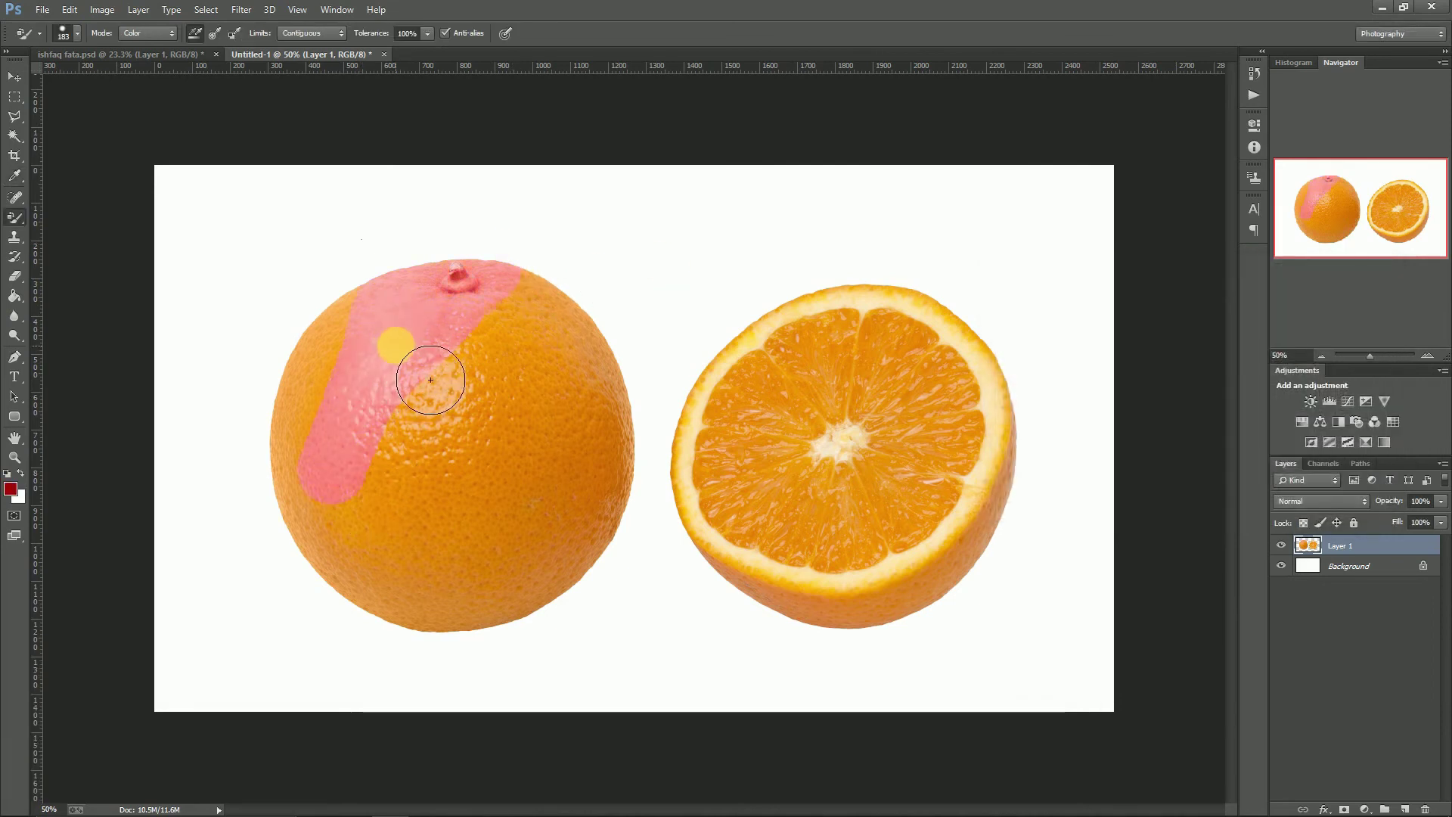
key("ctrl+z")
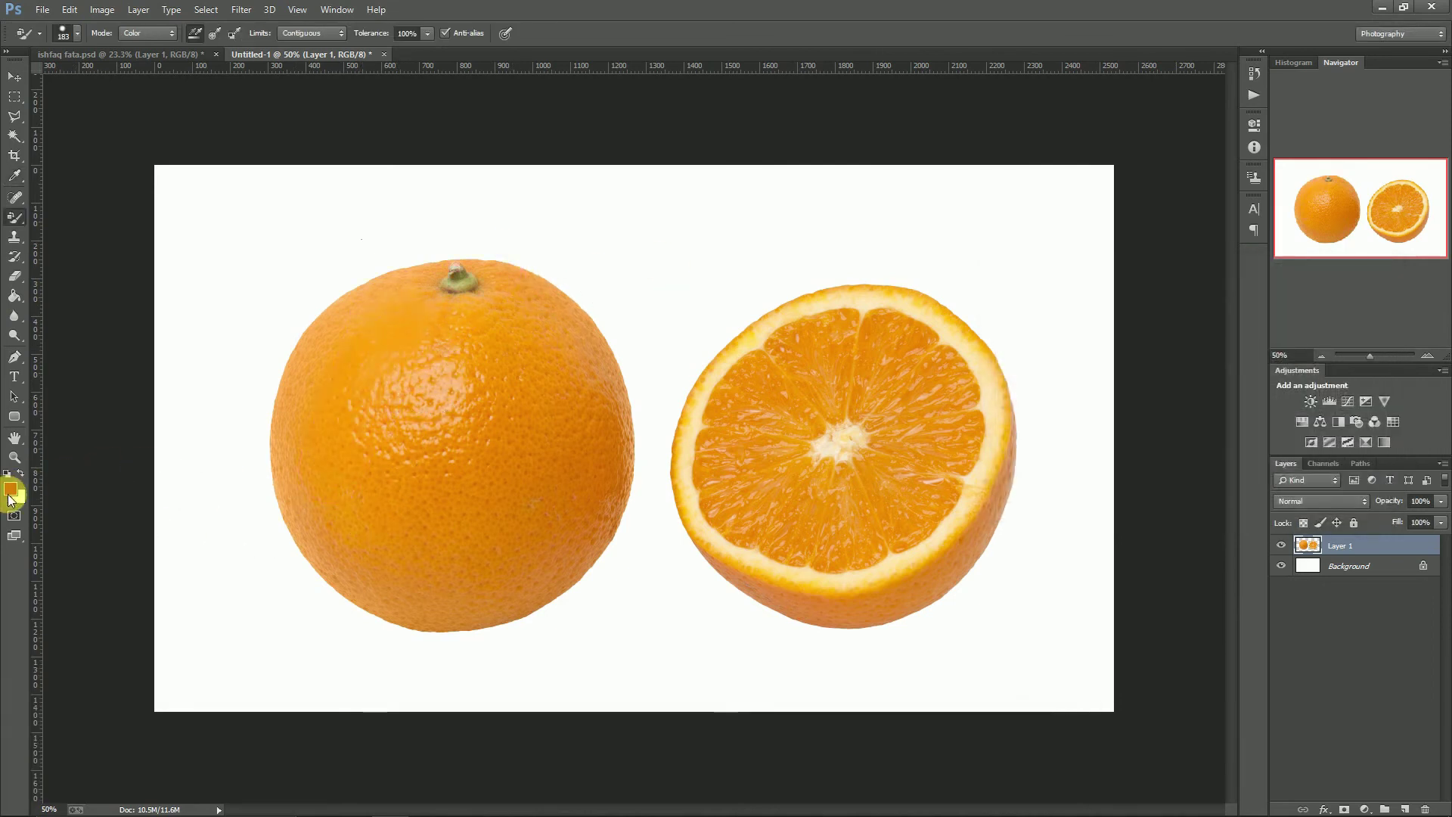
- Pick dark green #006117 and paint the whole left orange green
left_click(10, 488)
mouse_move(1112, 350)
left_mouse_down()
mouse_move(1189, 437)
mouse_move(1214, 423)
left_mouse_up()
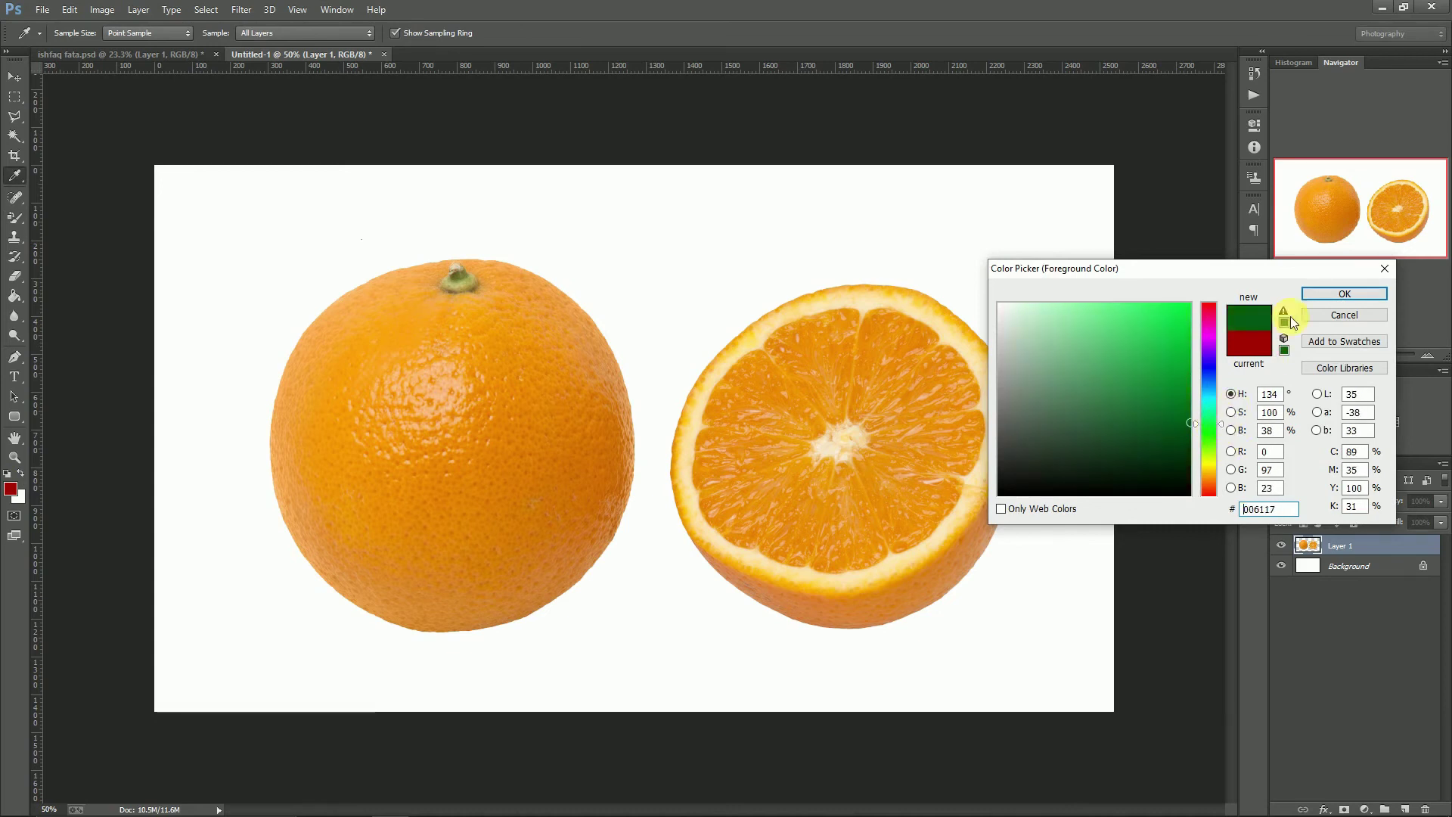
left_click(1344, 294)
key("b")
mouse_move(502, 284)
left_mouse_down()
mouse_move(289, 478)
mouse_move(587, 454)
mouse_move(668, 376)
mouse_move(665, 487)
mouse_move(480, 649)
mouse_move(463, 681)
mouse_move(277, 500)
mouse_move(305, 479)
left_mouse_up()
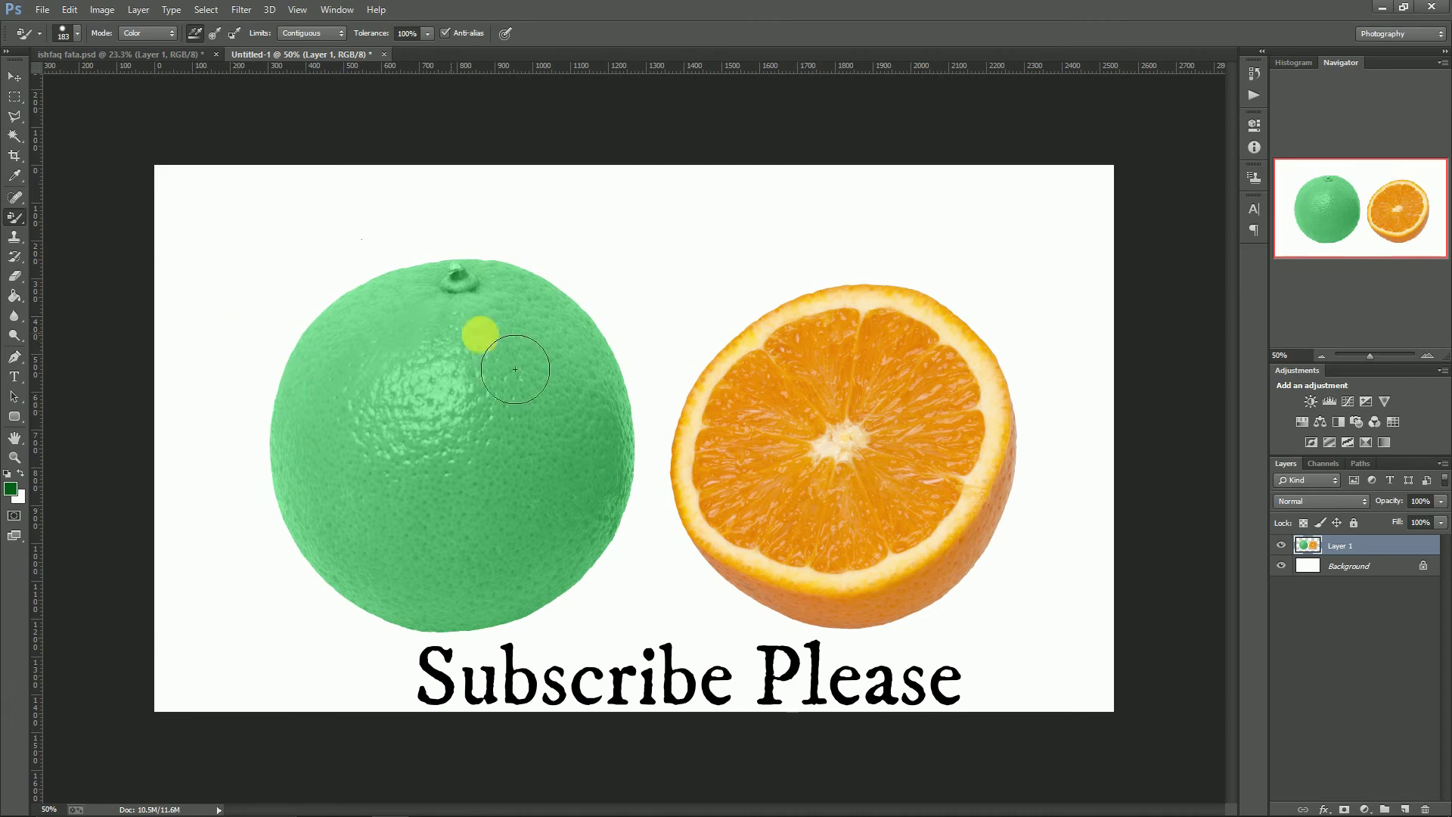
- Test green stripes on the orange half, then remove them
left_click_drag(927, 306, 840, 556)
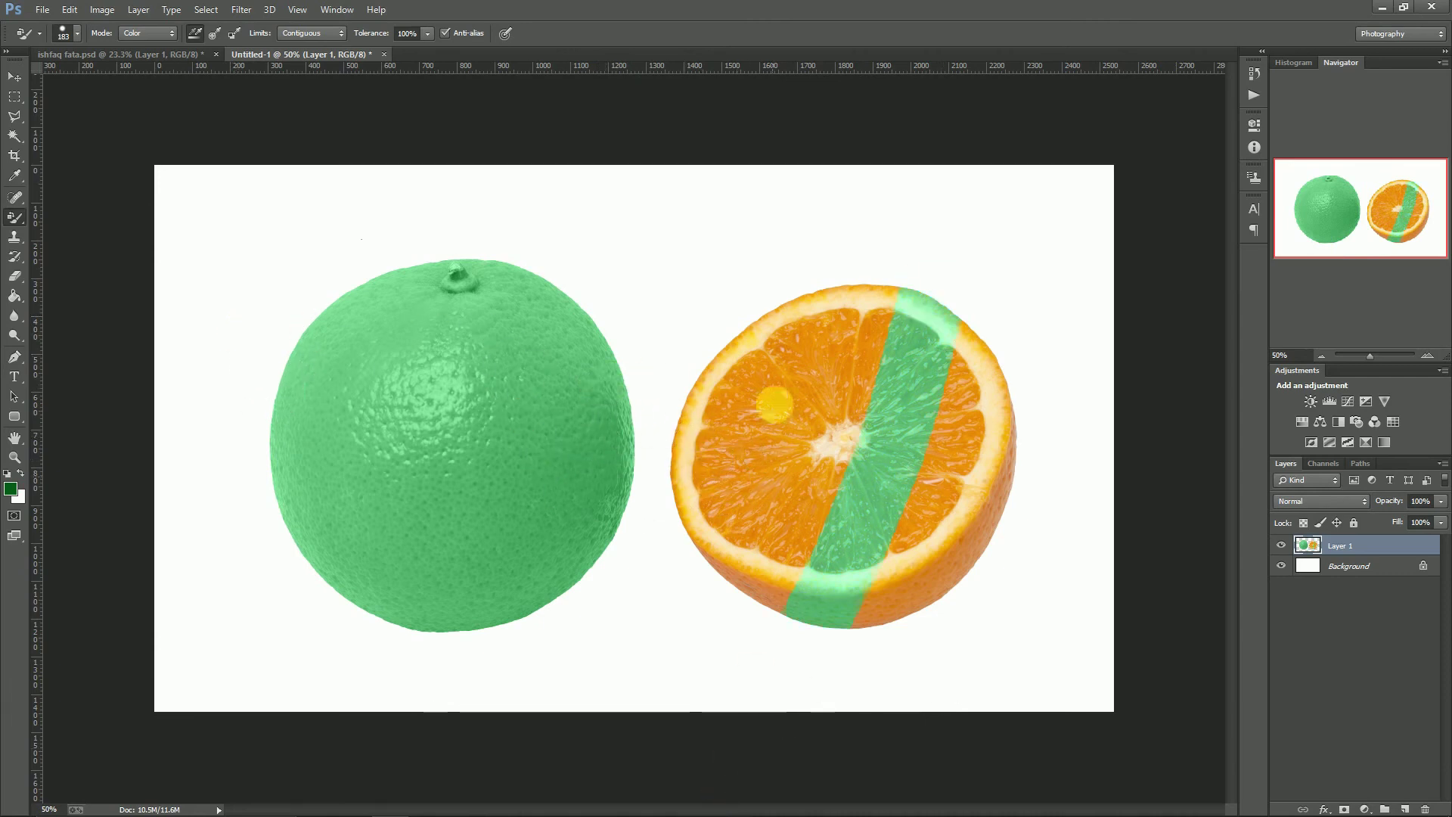
left_click_drag(681, 485, 1006, 416)
left_click_drag(726, 348, 976, 560)
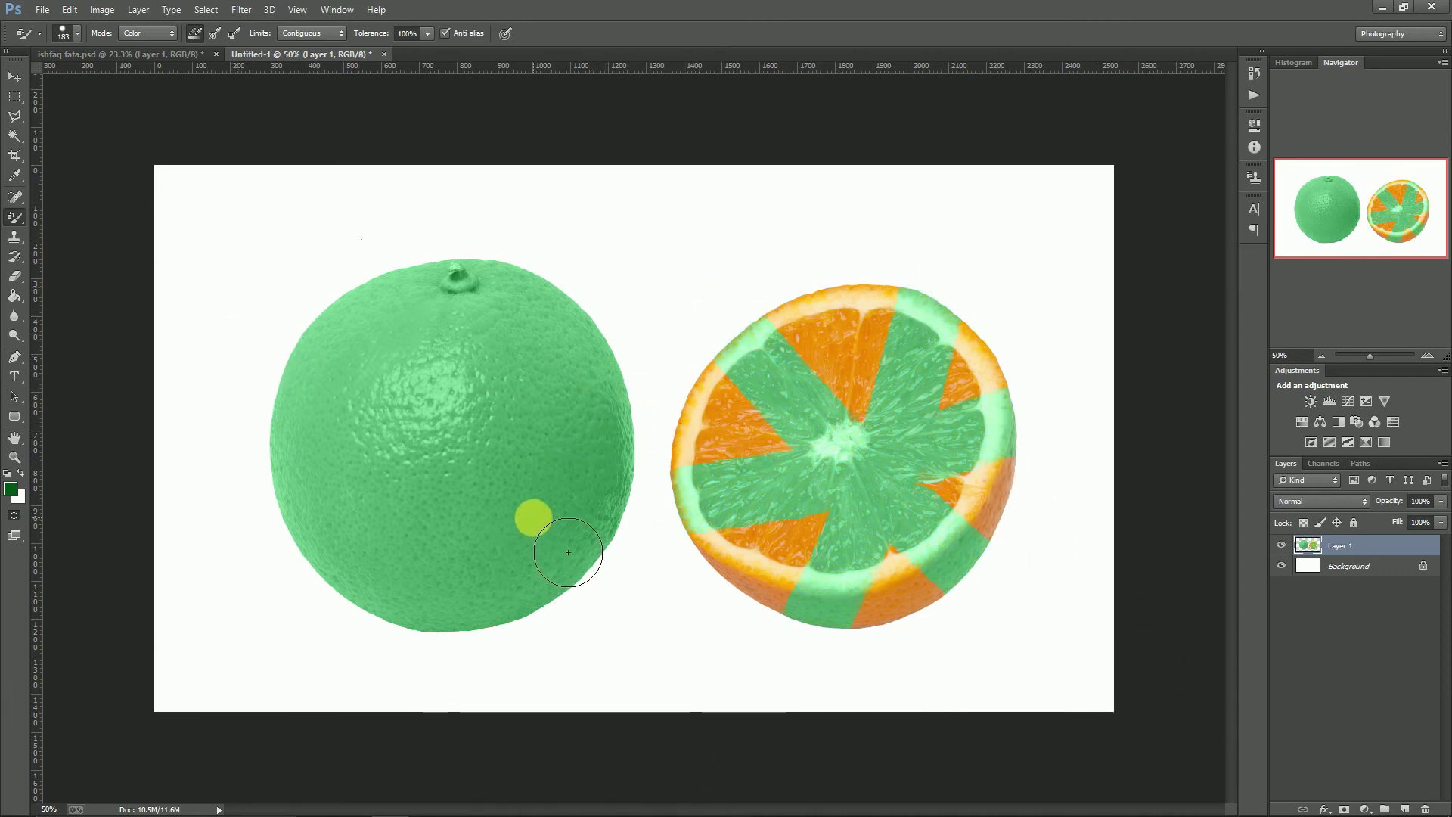
key("ctrl+alt+z")
key("ctrl+alt+z")
key("ctrl+alt+z")
key("ctrl+alt+z")
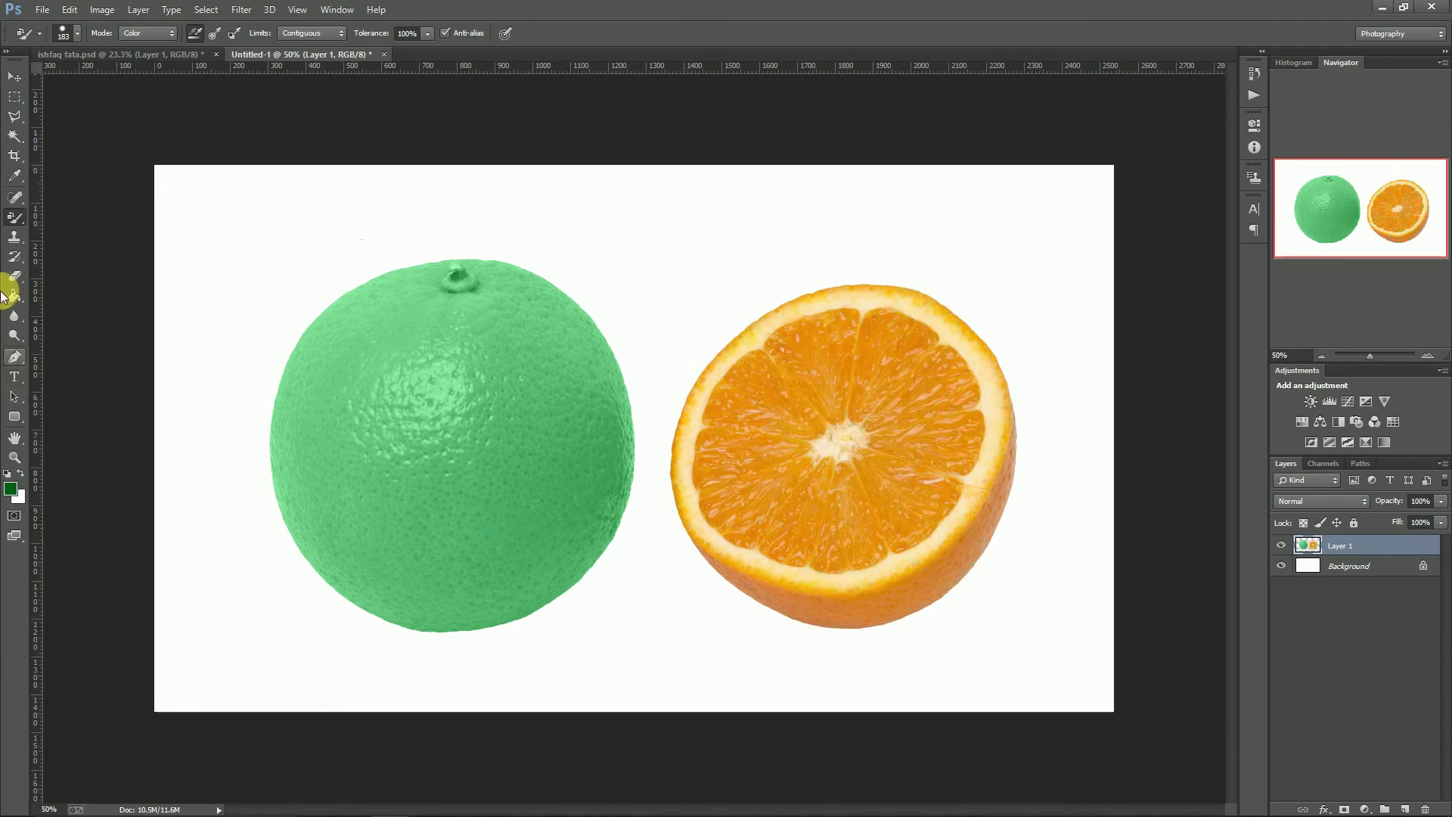
- Try the Mixer Brush, then return to the Color Replacement Tool
right_click(13, 219)
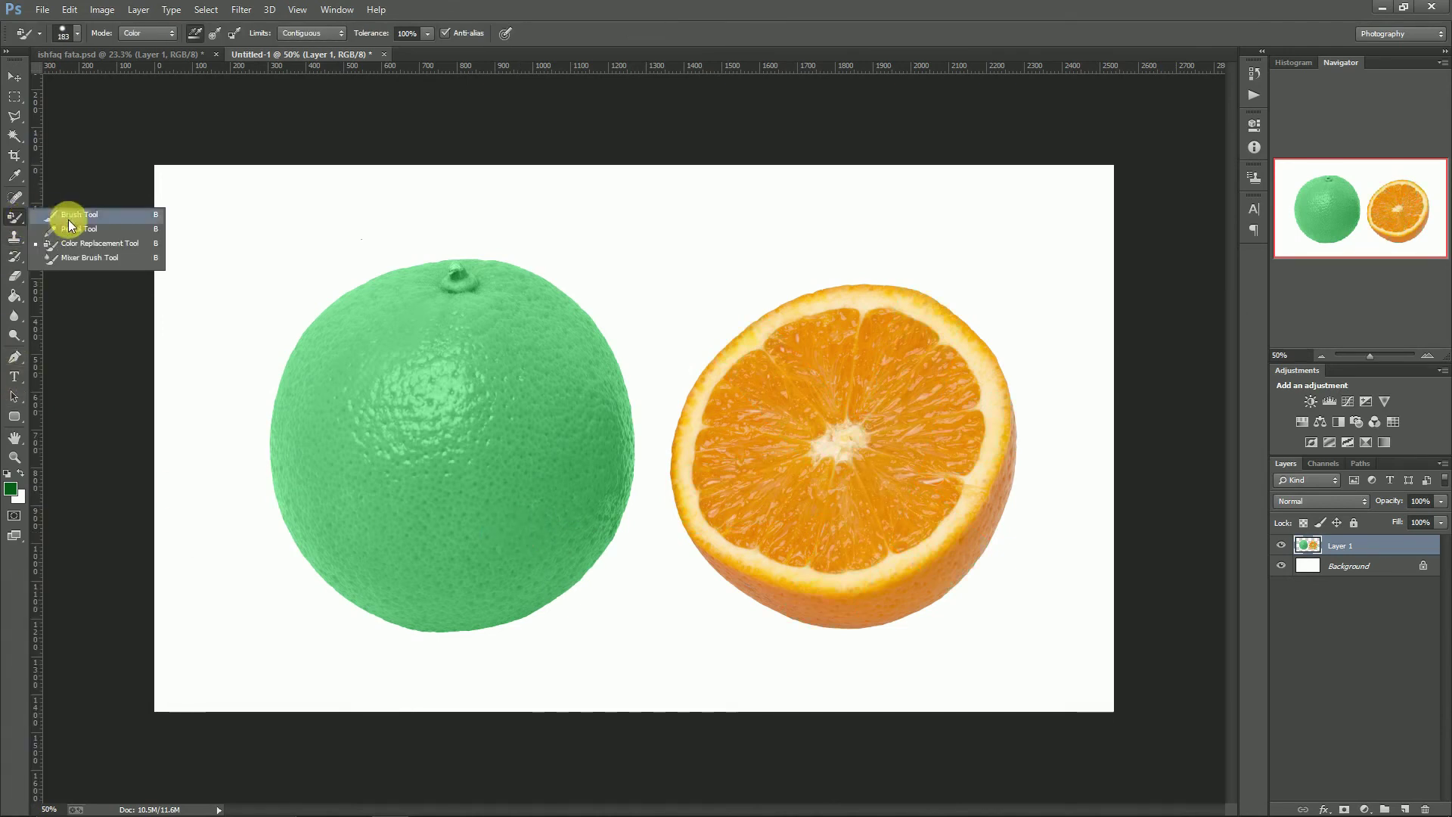
left_click(70, 257)
right_click(14, 217)
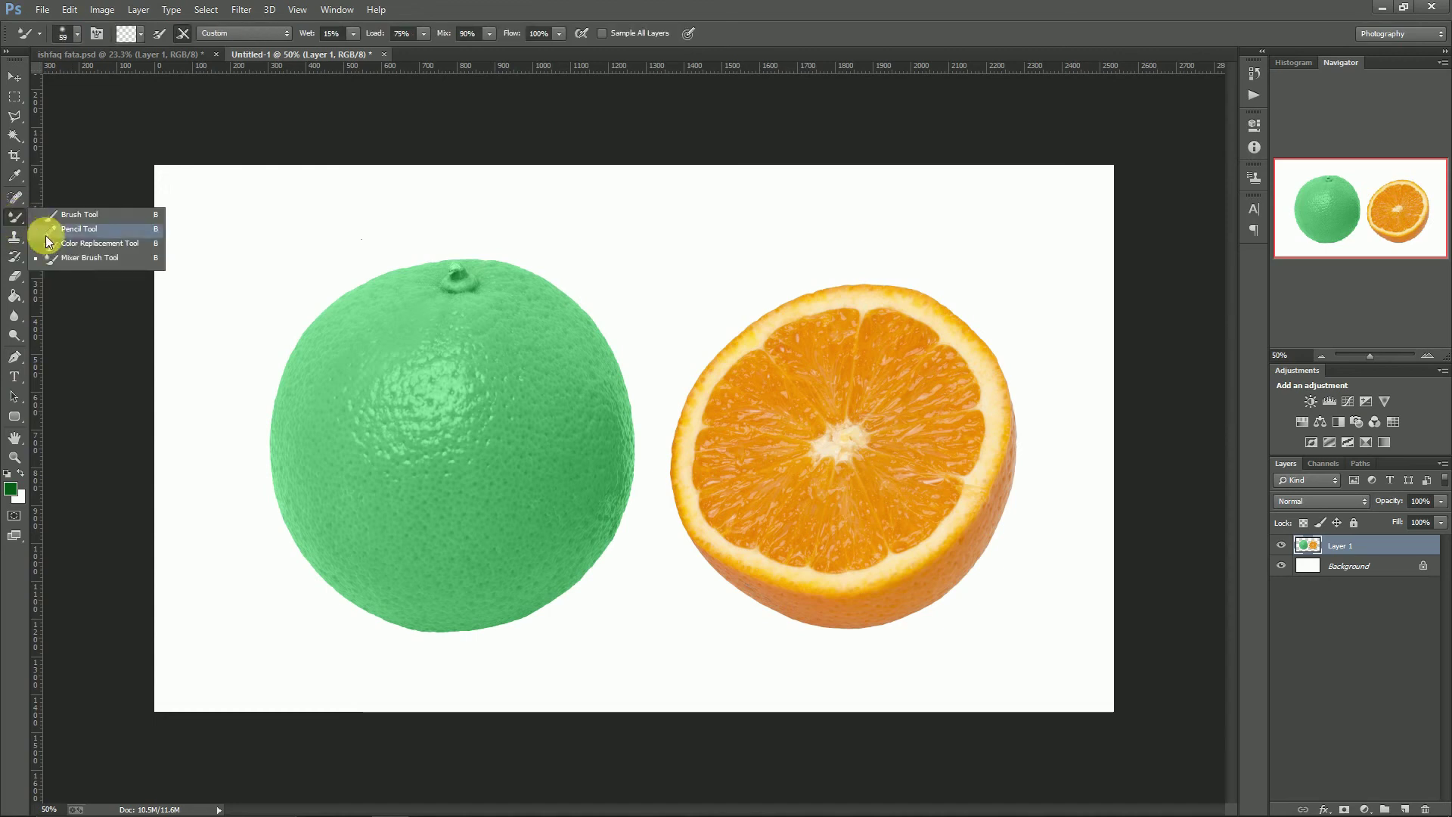
left_click(60, 255)
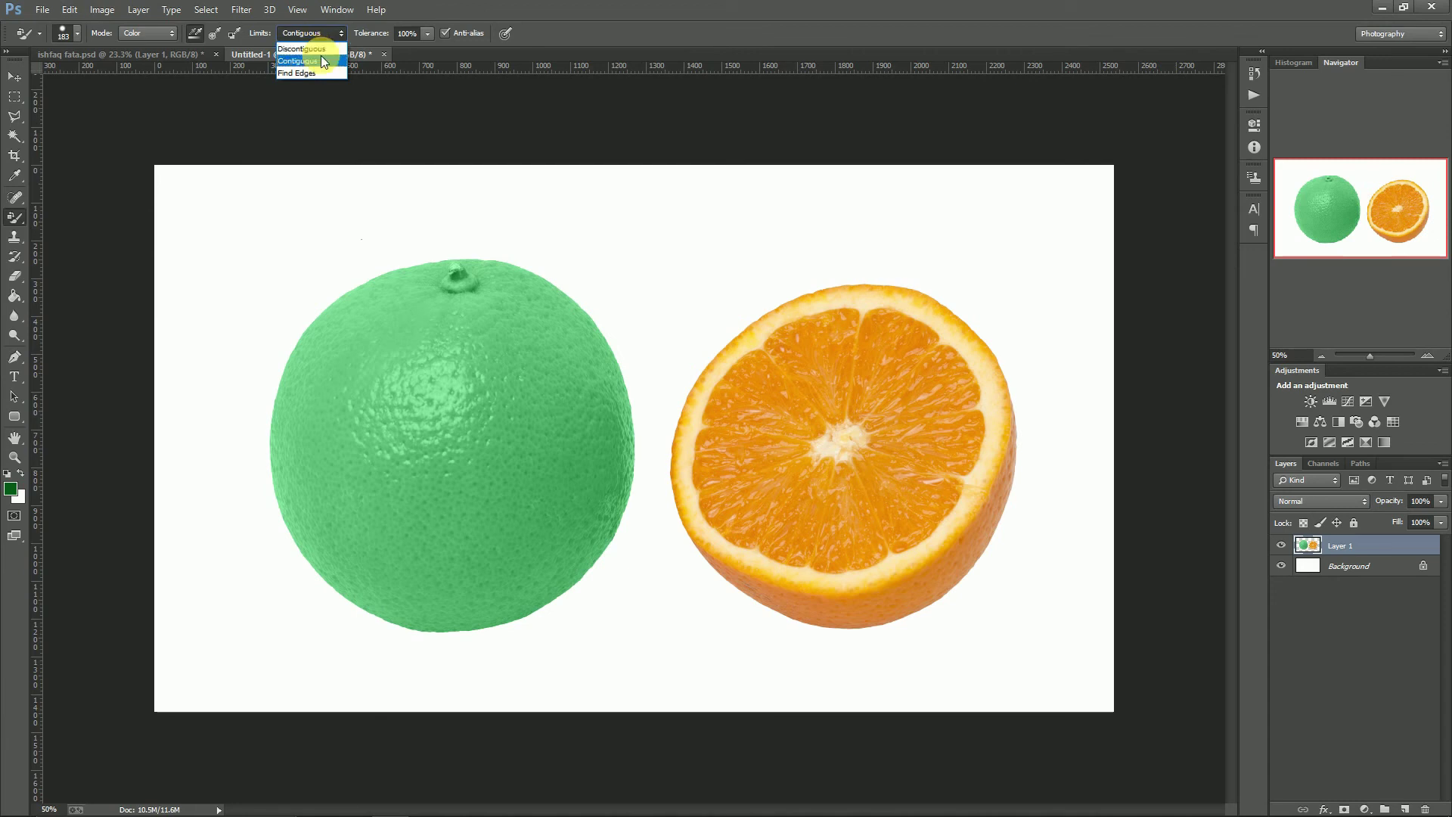
left_click(319, 73)
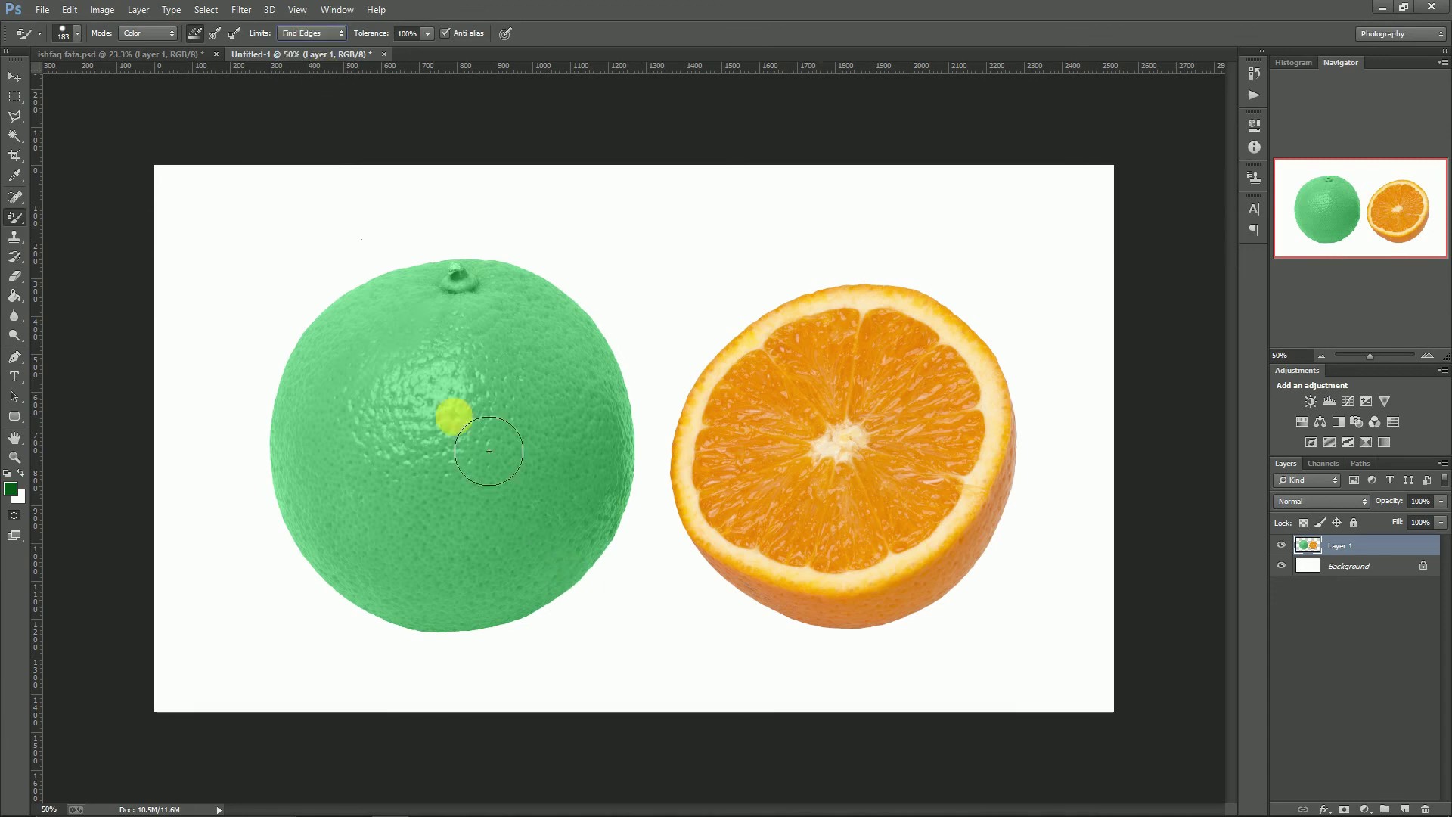
mouse_move(711, 389)
left_mouse_down()
mouse_move(667, 500)
mouse_move(718, 552)
left_mouse_up()
mouse_move(874, 560)
left_mouse_down()
mouse_move(953, 437)
mouse_move(818, 364)
left_mouse_up()
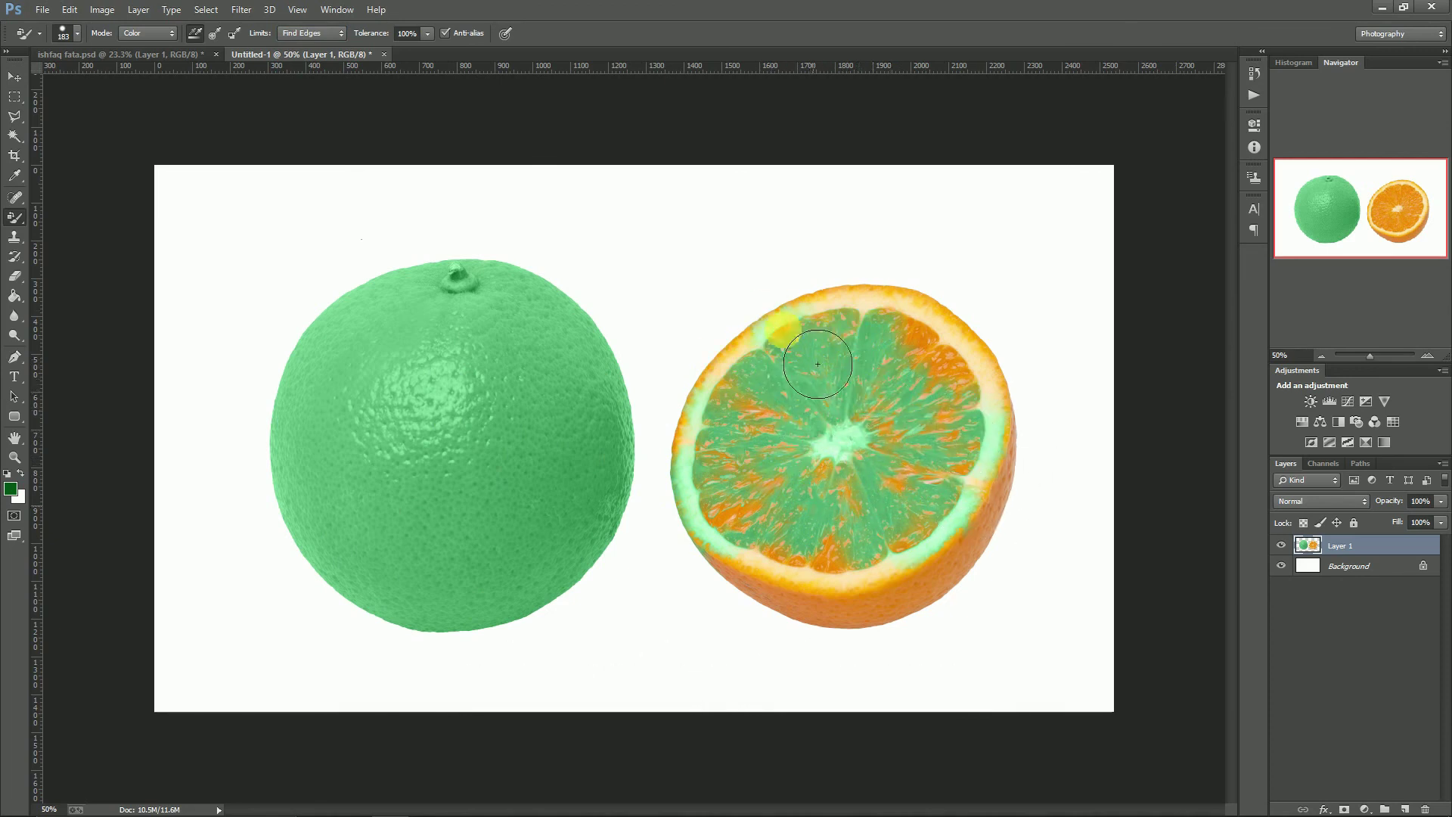
left_click_drag(817, 364, 823, 365)
left_click(292, 38)
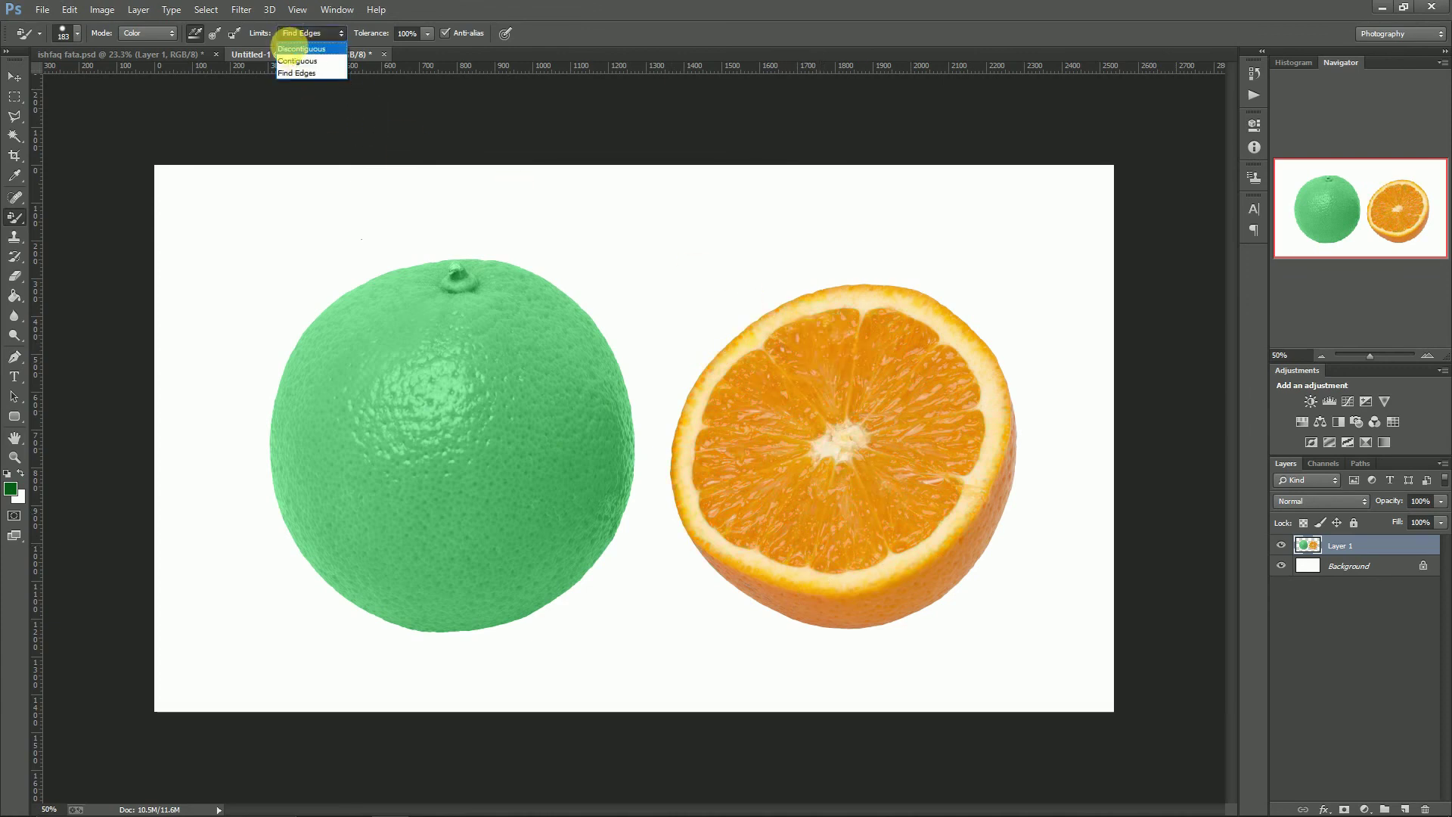
left_click(301, 49)
mouse_move(870, 333)
left_mouse_down()
mouse_move(979, 428)
mouse_move(879, 599)
mouse_move(982, 492)
mouse_move(885, 373)
mouse_move(865, 410)
left_mouse_up()
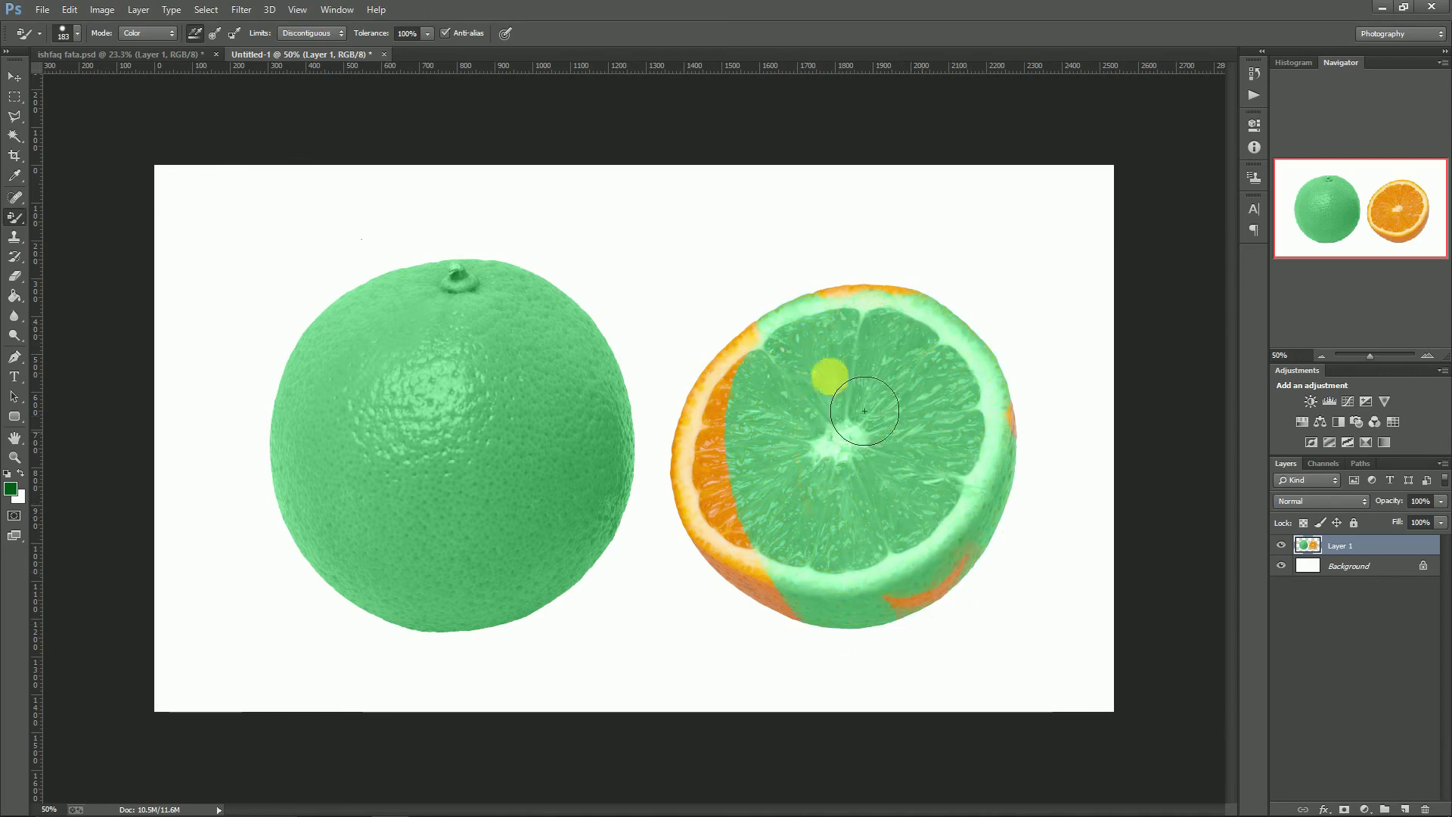
key("ctrl+alt+z")
key("ctrl+alt+z")
key("ctrl+alt+z")
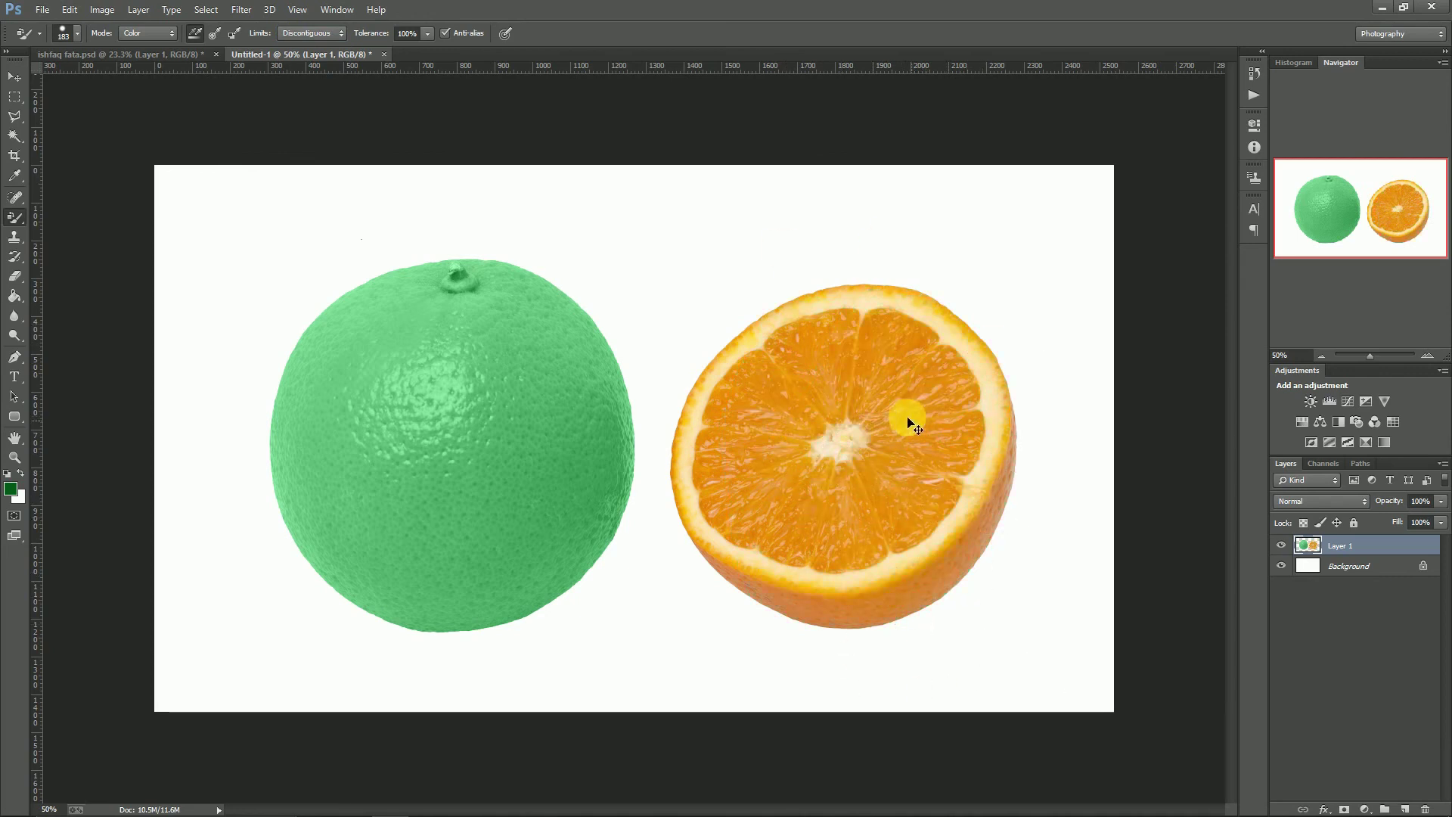
left_click(310, 32)
left_click(304, 60)
mouse_move(835, 325)
left_mouse_down()
mouse_move(851, 500)
mouse_move(940, 405)
mouse_move(984, 575)
left_mouse_up()
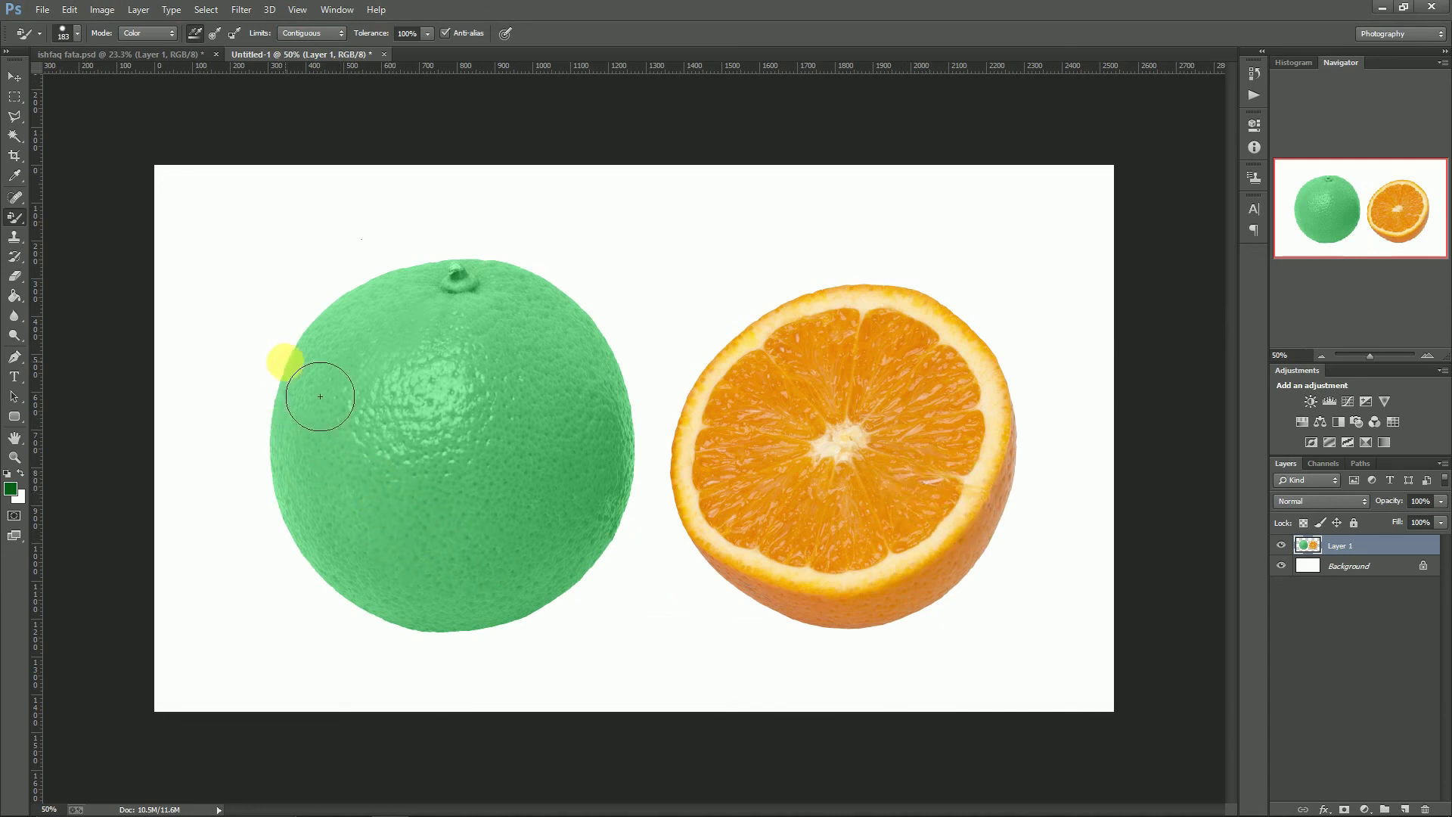
- Switch to the Mixer Brush Tool (Wet 15%, Load 75%, Mix 90%, Flow 100%)
right_click(15, 217)
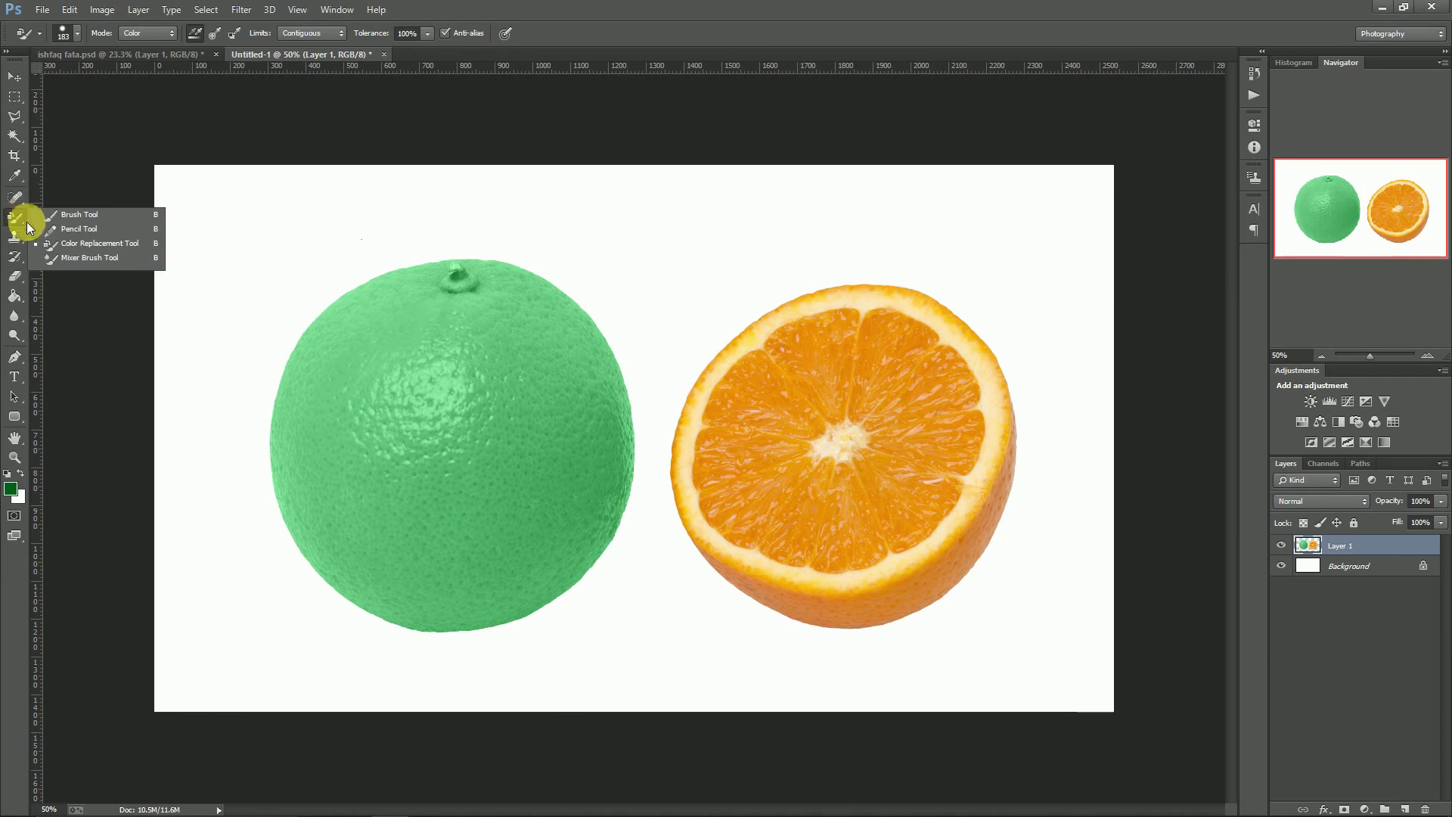
left_click(58, 258)
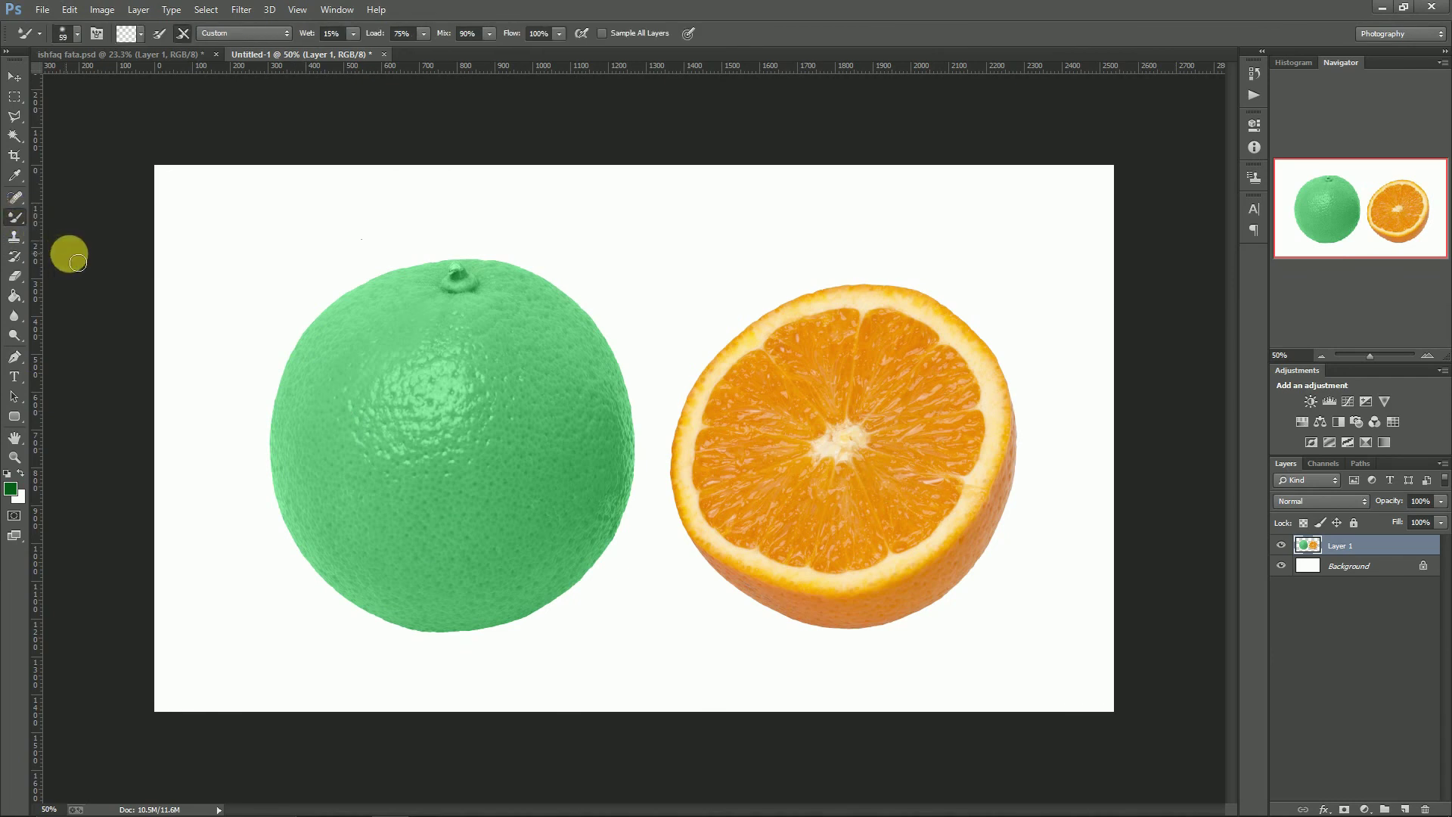